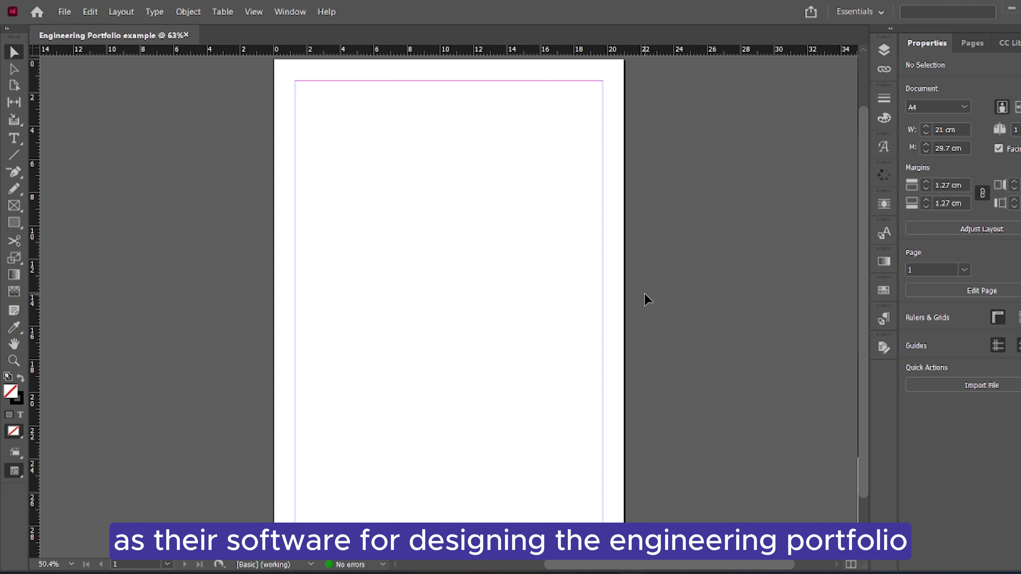
Examine the available workspaces and the variants of the frame and shape drawing tools
click(871, 7)
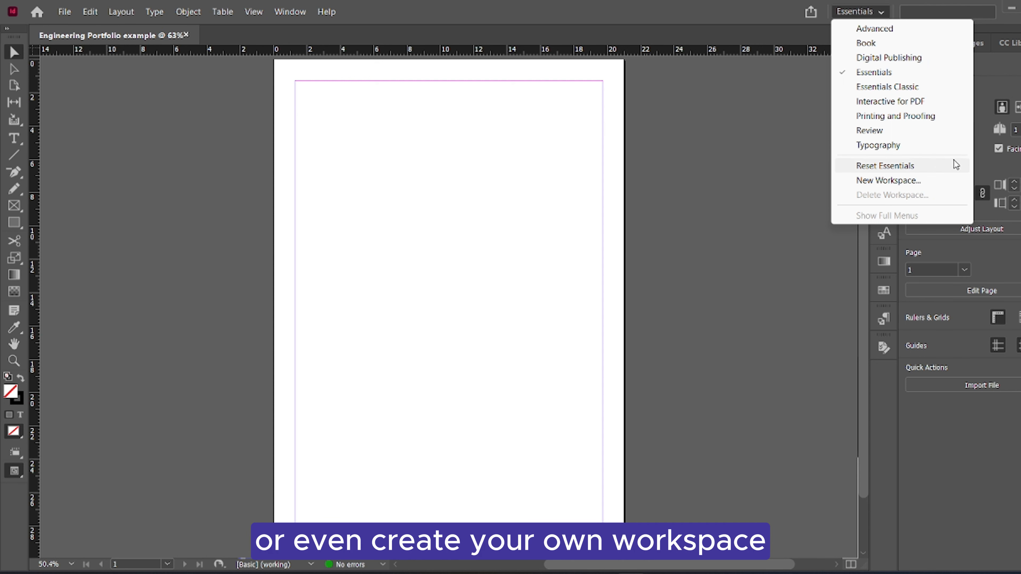
click(739, 137)
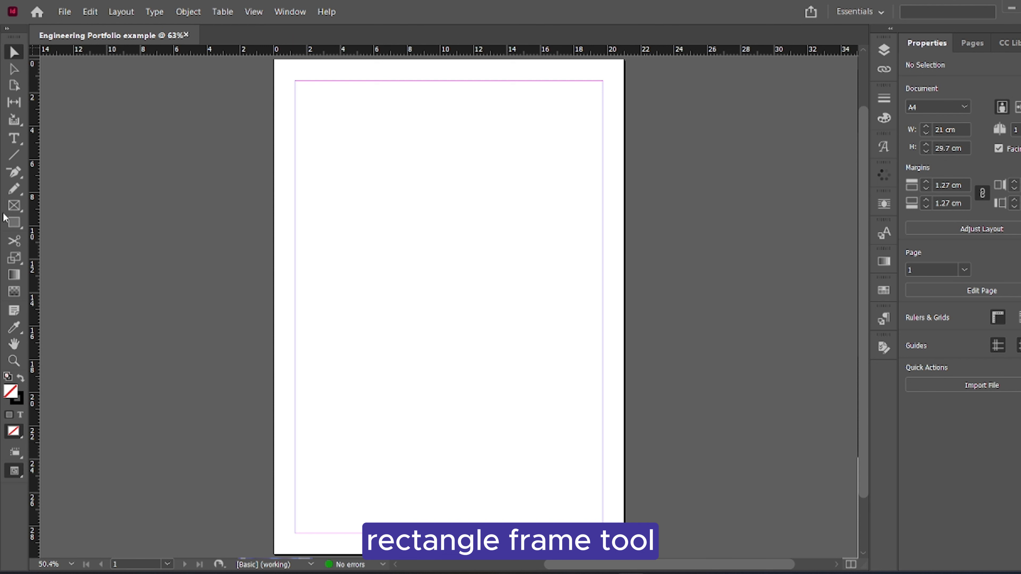
click(15, 206)
right_click(14, 204)
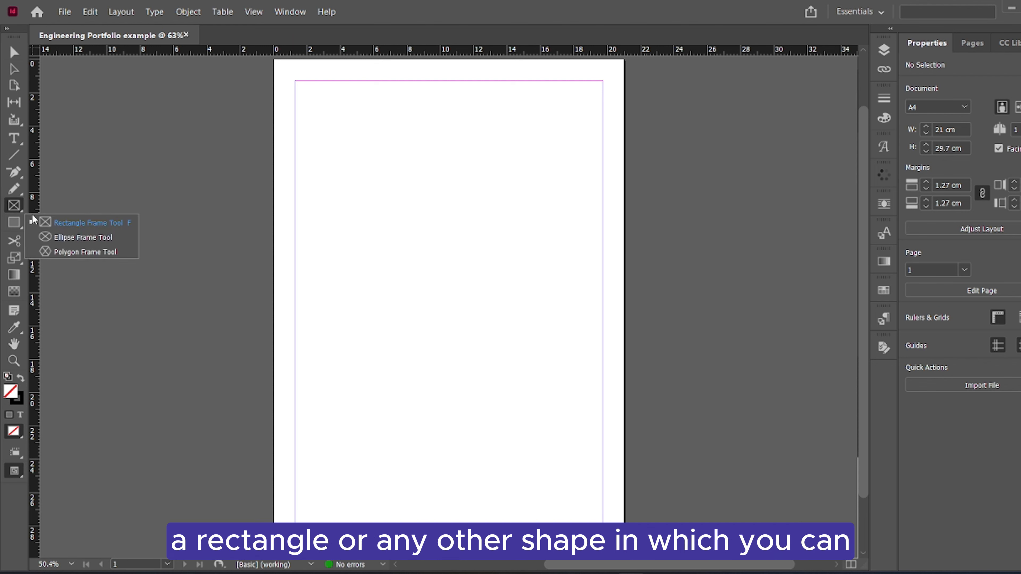
click(17, 203)
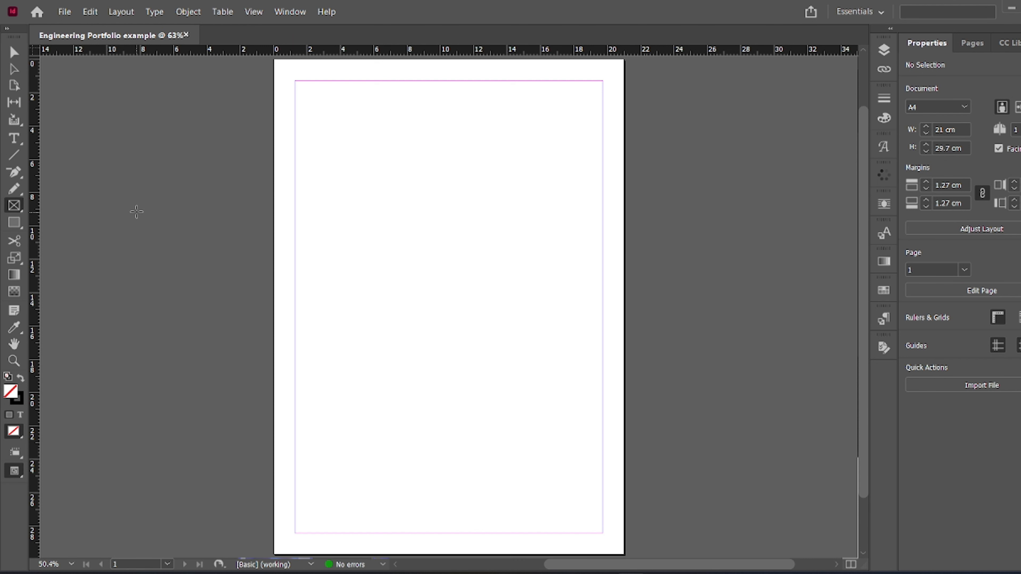
click(14, 222)
right_click(14, 222)
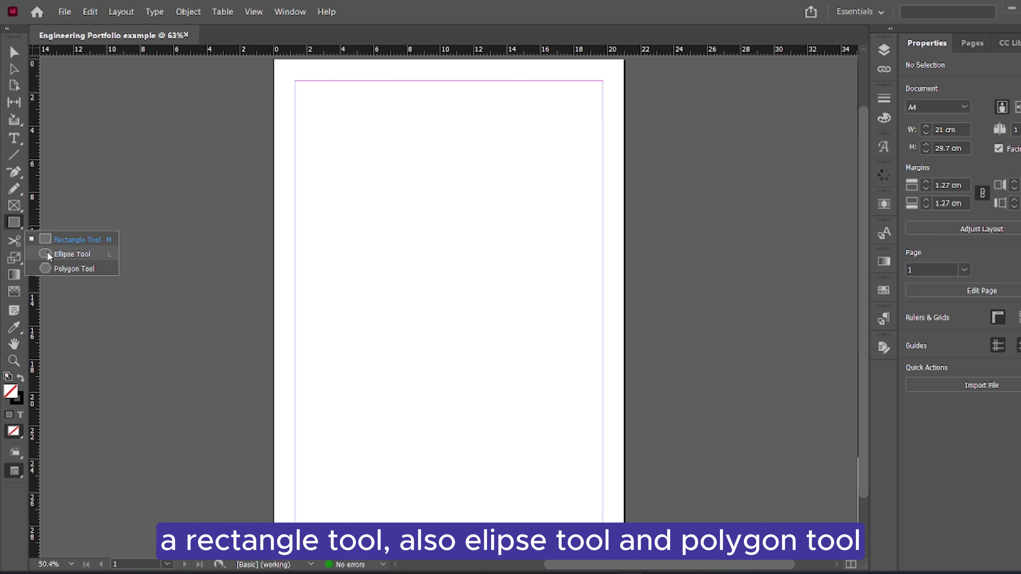
click(12, 213)
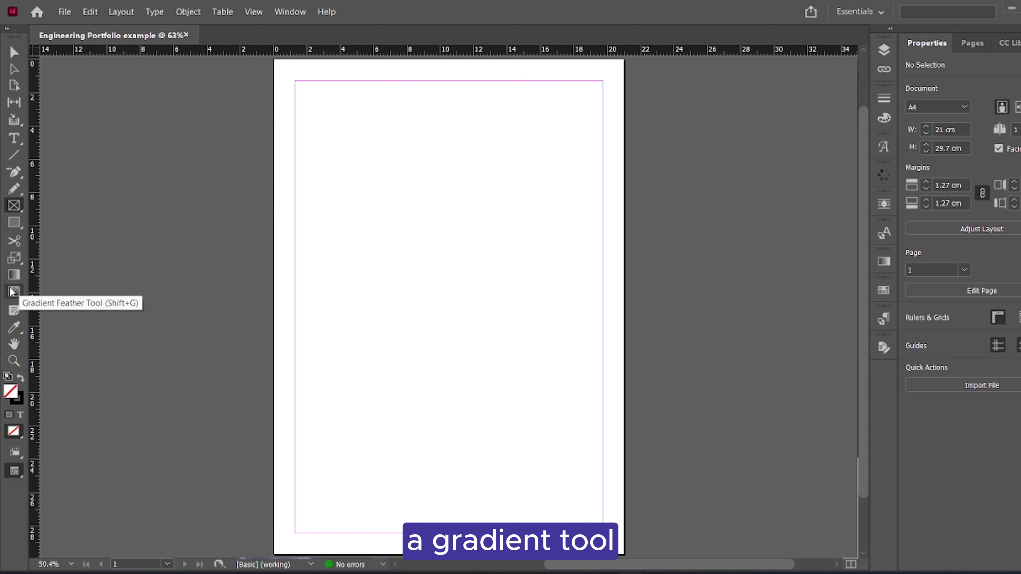
scroll(162, 392, down, 1)
scroll(49, 341, up, 1)
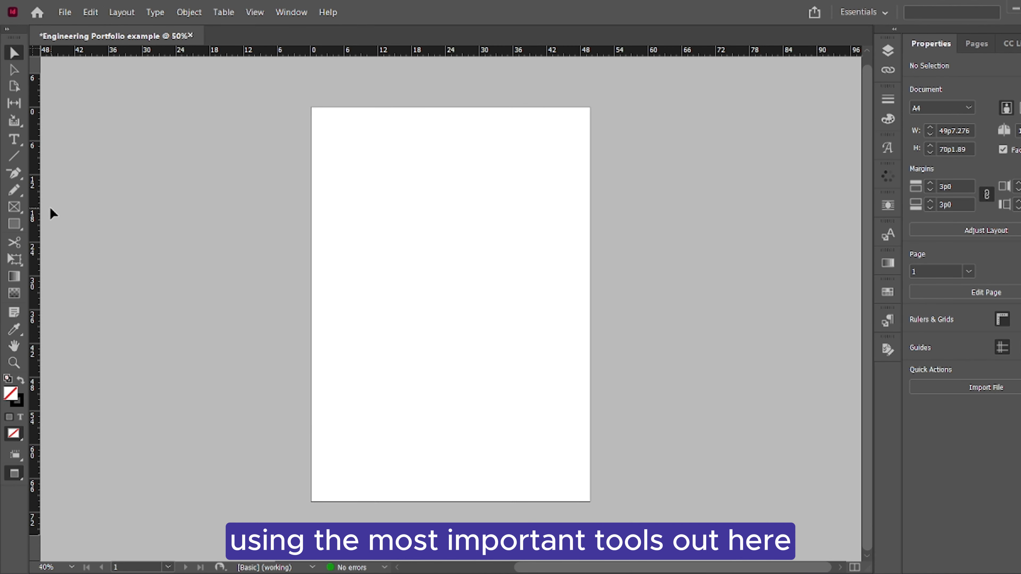
Draw a rectangle frame covering the whole page and place the WALL-E robot photo from the Engineering Portfolio tutorial folder in it
click(15, 210)
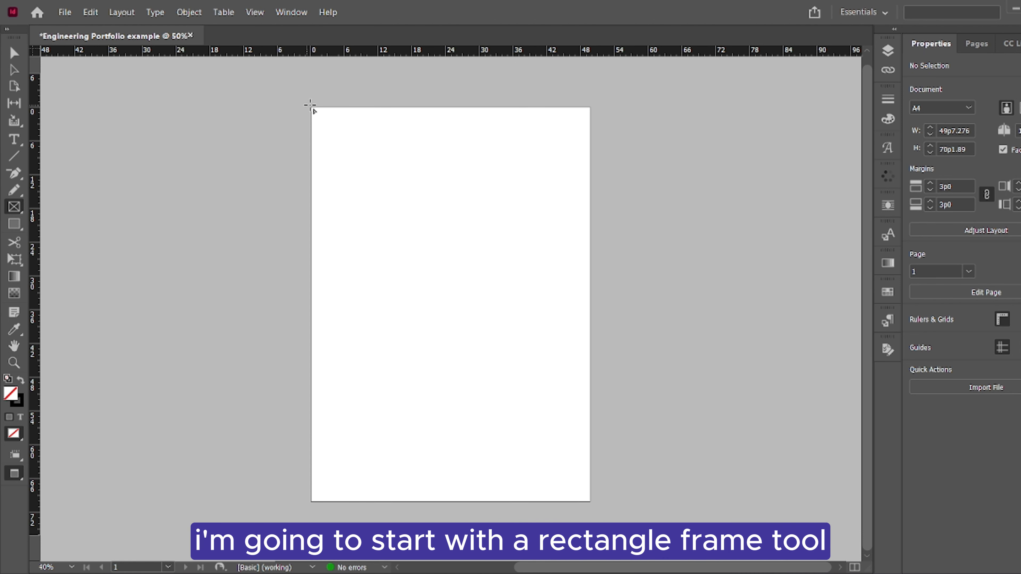
drag(312, 108, 607, 507)
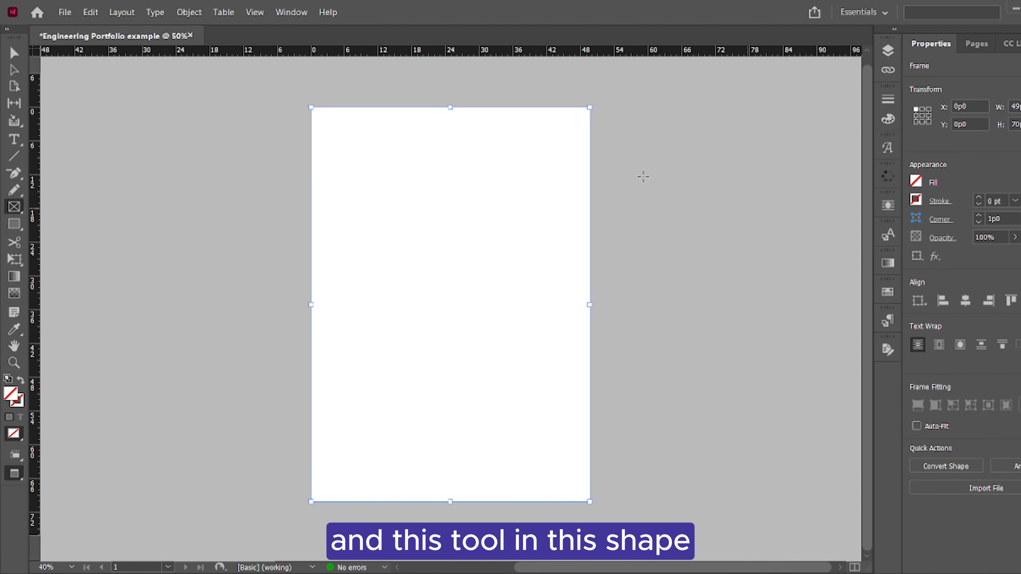
click(961, 493)
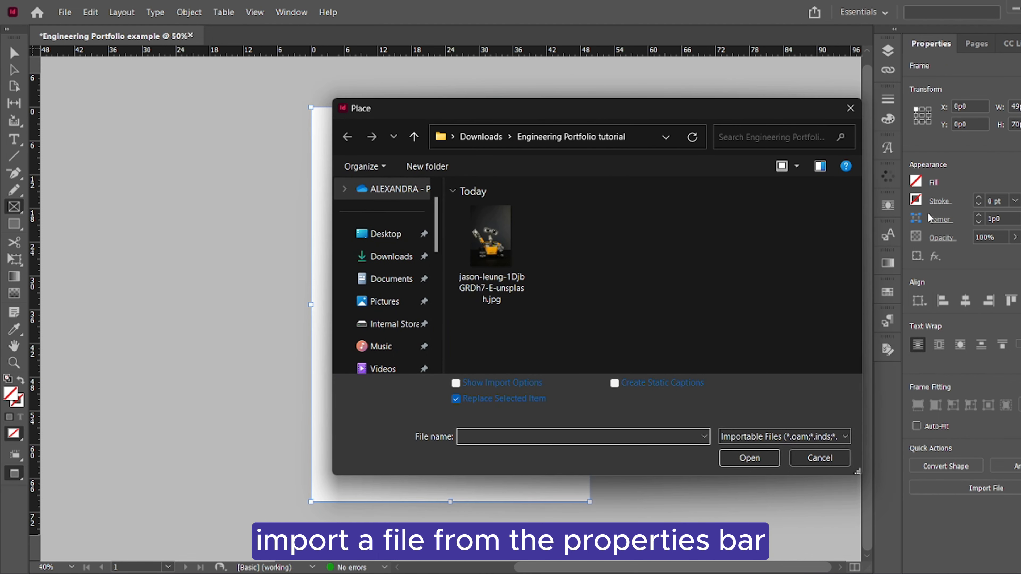
click(492, 258)
click(749, 457)
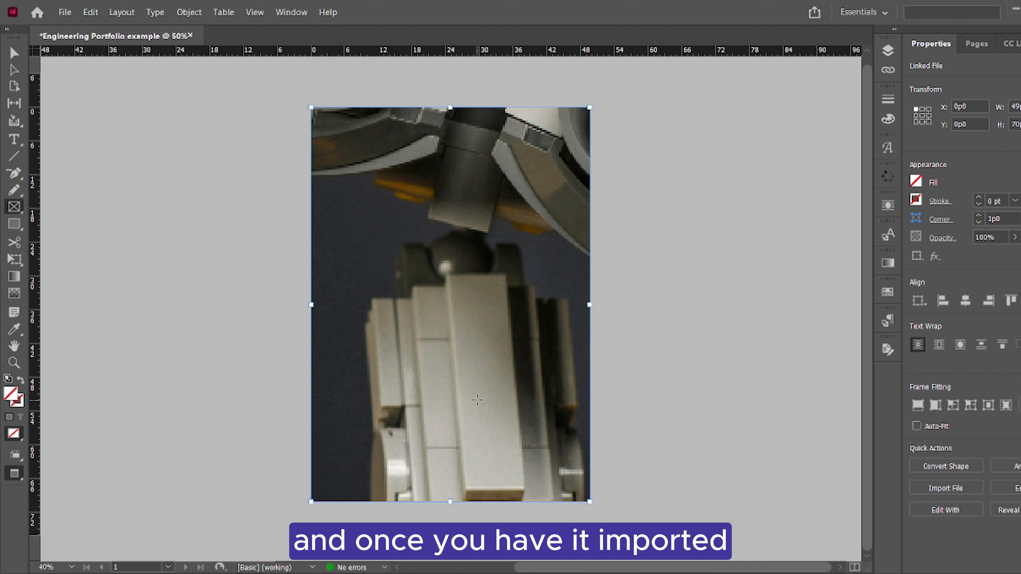
Fit the robot photo to its frame with Fill Frame Proportionally and deselect it
right_click(465, 291)
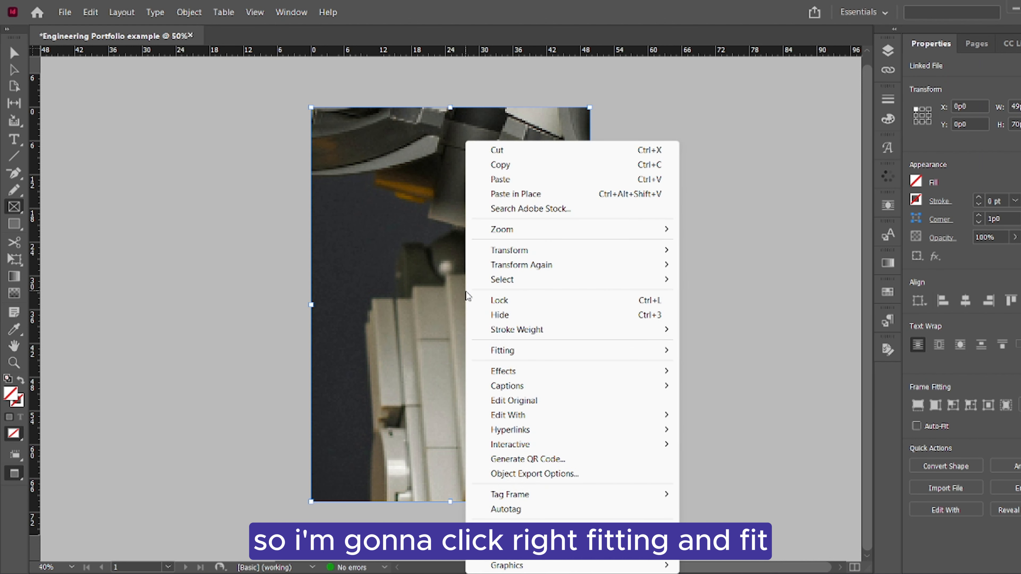
mouse_move(502, 356)
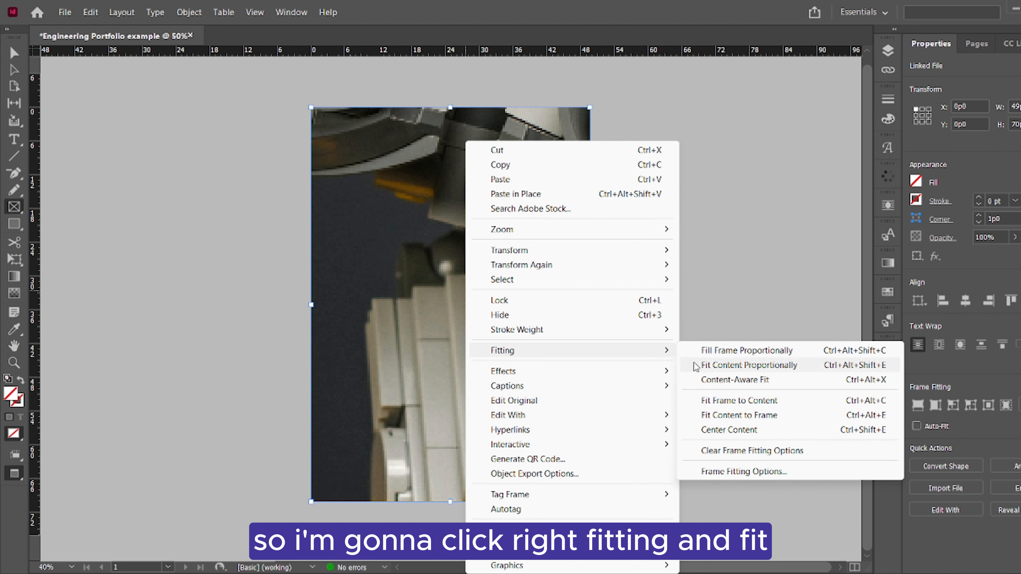
click(699, 349)
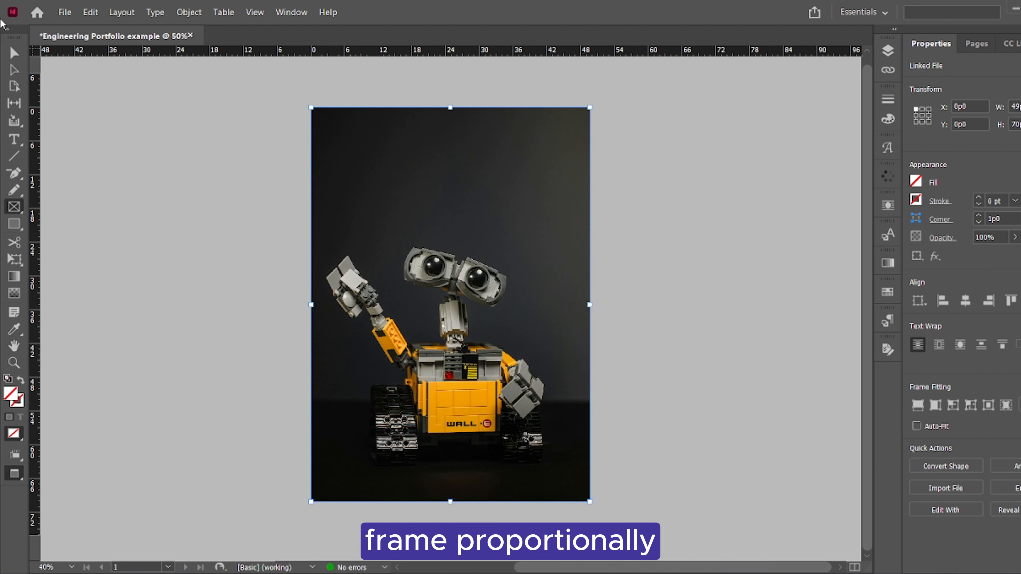
key(v)
click(636, 272)
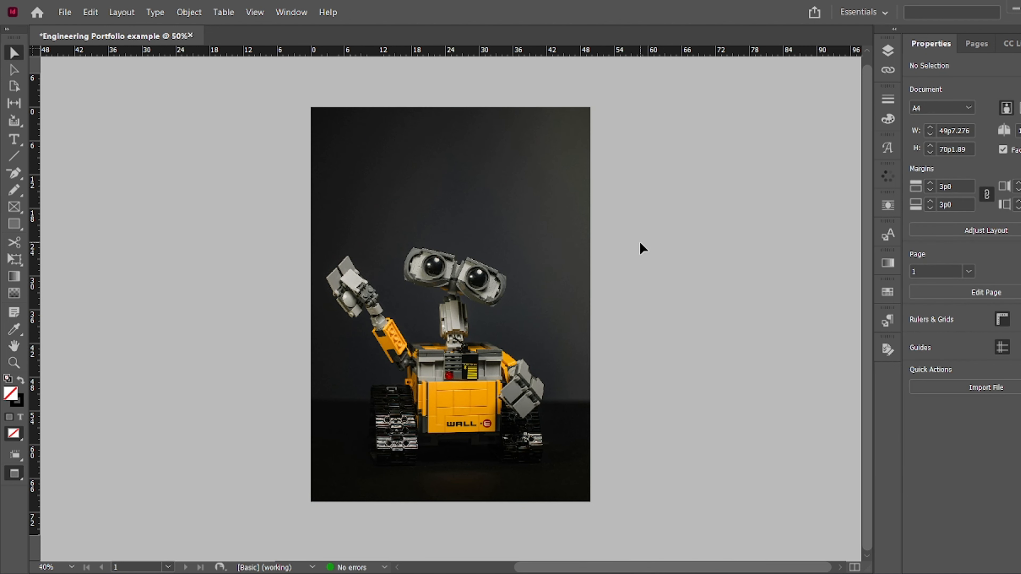
key(ctrl+equal)
key(ctrl+minus)
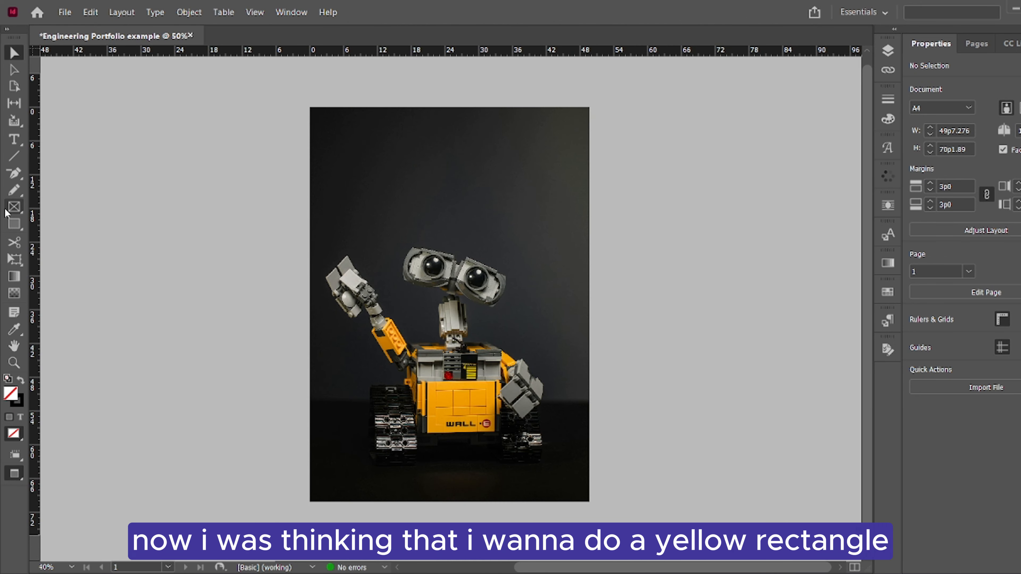
Draw a full-width rectangle about 23 picas high from the page's top edge and set its stroke to 0 pt
click(14, 224)
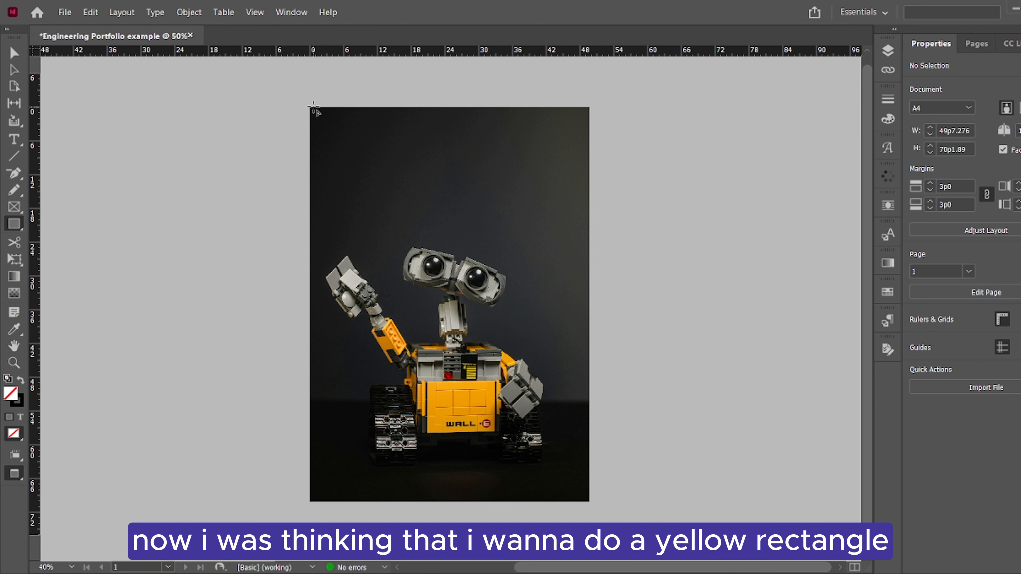
drag(310, 107, 589, 236)
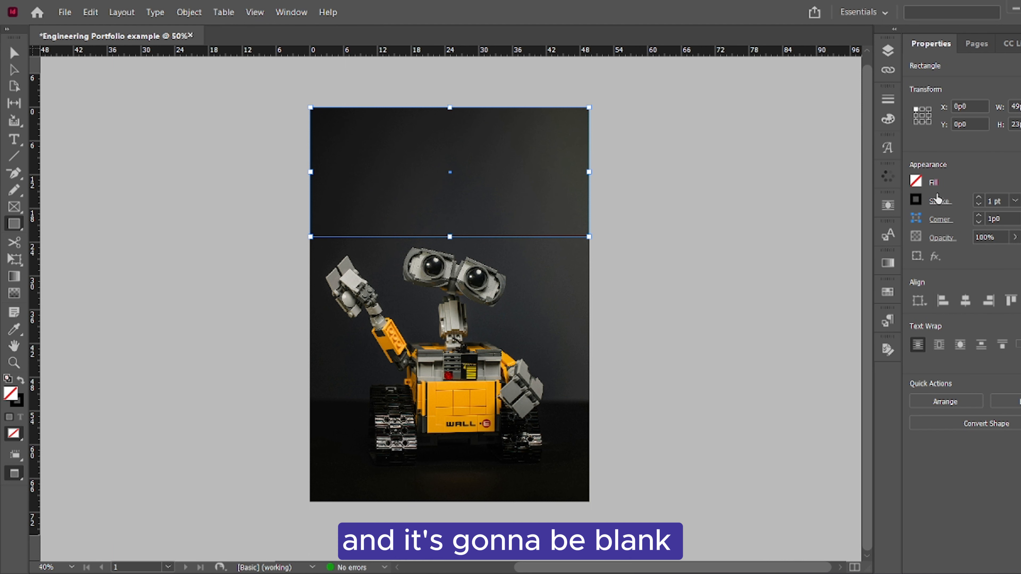
click(979, 204)
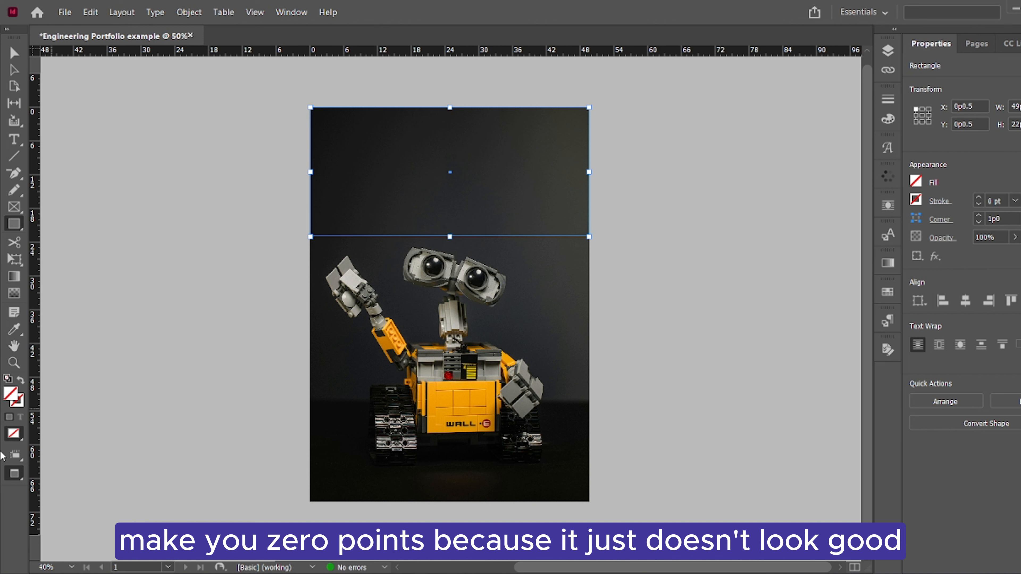
Fill the rectangle with the orange-yellow sampled from the robot's body, then deselect it
click(11, 334)
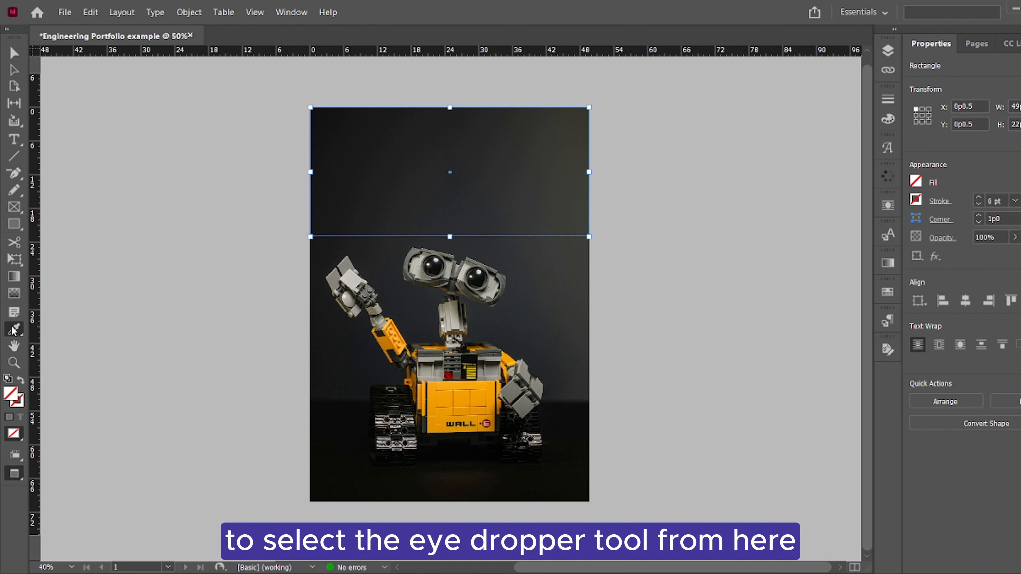
click(465, 397)
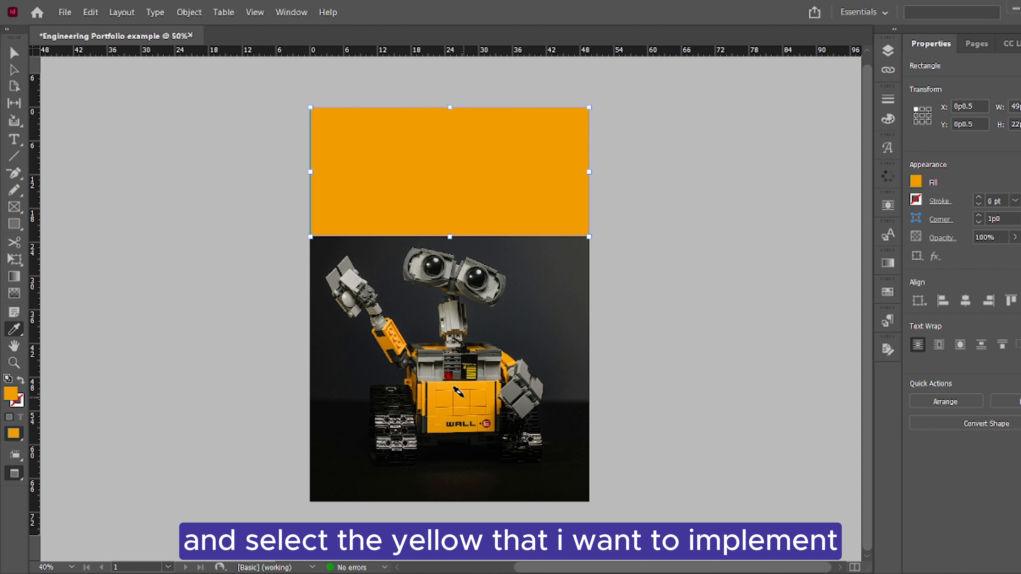
click(12, 54)
click(226, 166)
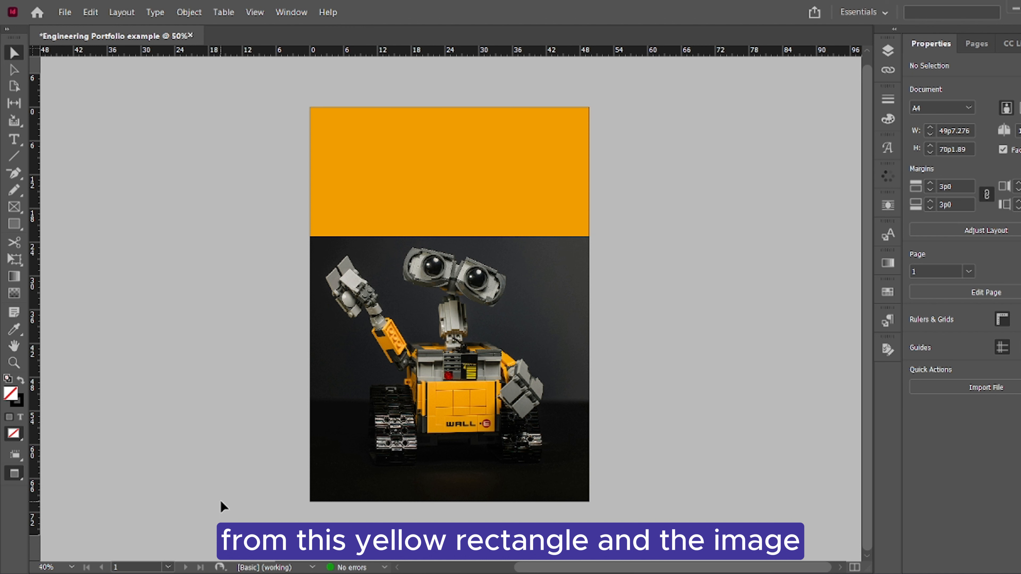
Apply a vertical gradient feather to the orange rectangle so its lower edge fades into the photo
click(12, 294)
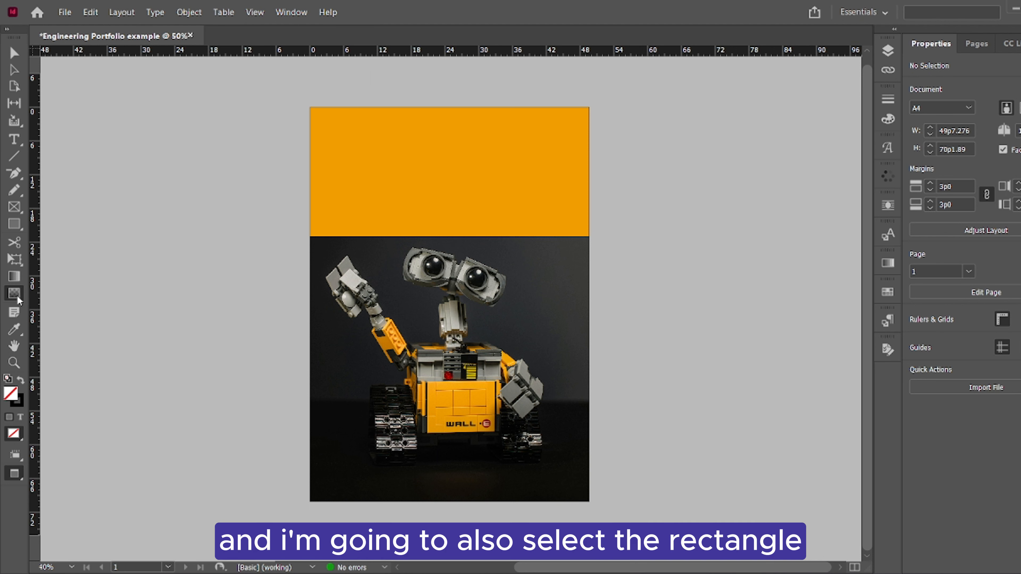
click(384, 210)
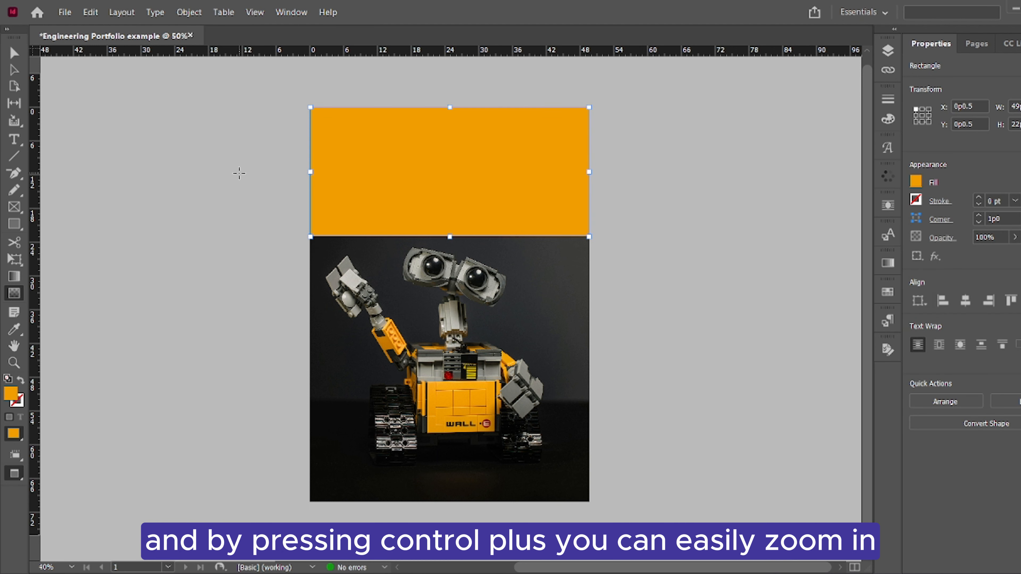
key(ctrl+equal)
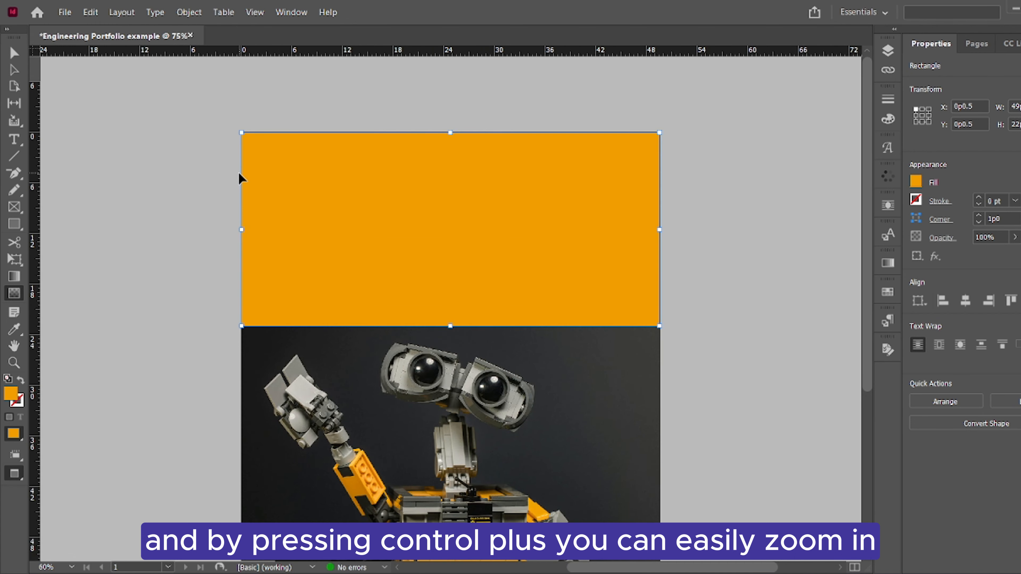
key(ctrl+equal)
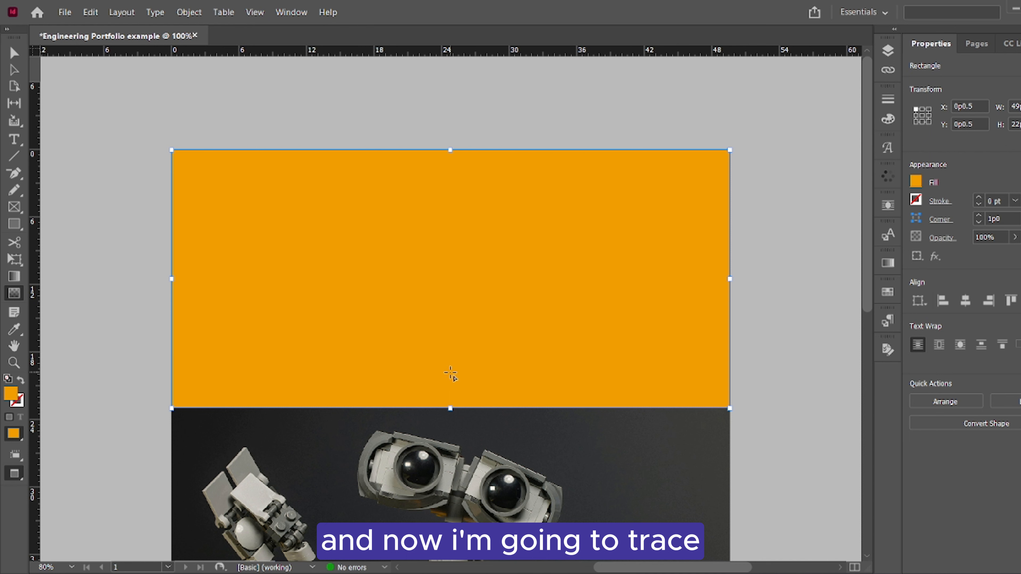
drag(449, 369, 450, 425)
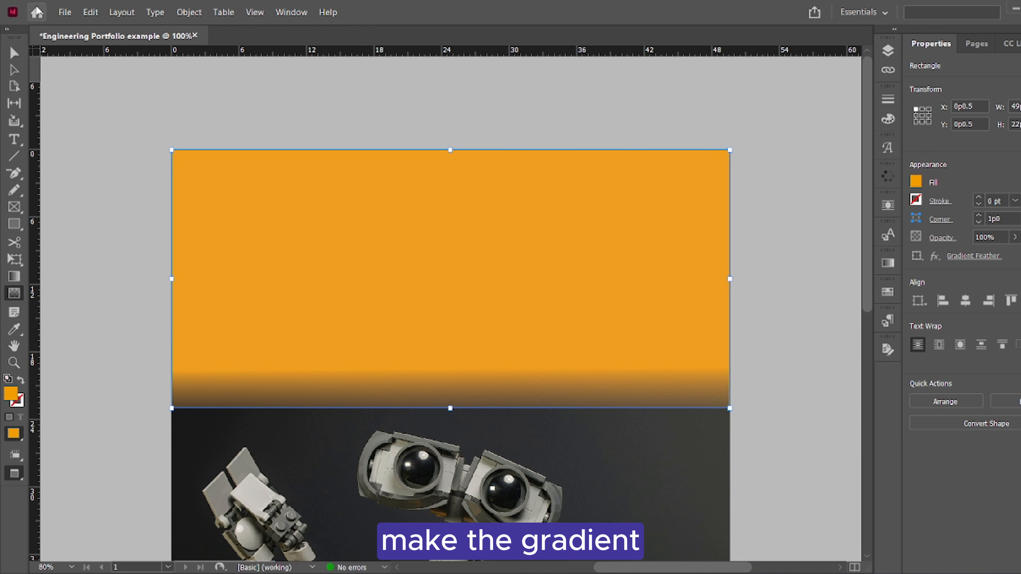
click(13, 53)
click(94, 258)
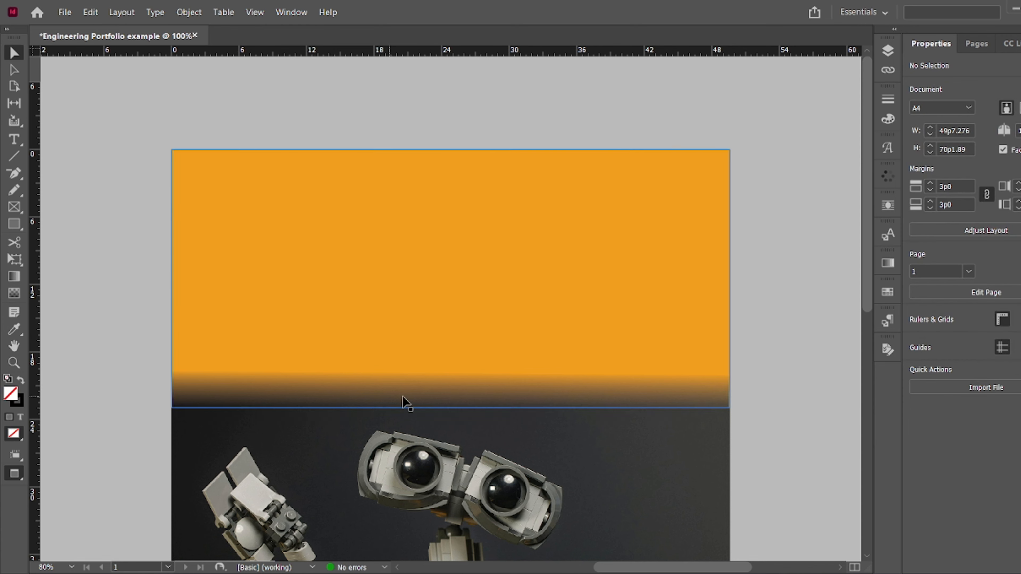
Draw a title text frame about 41 picas wide and 9 picas high in the upper orange area and set the font size to 72 pt
scroll(407, 404, down, 3)
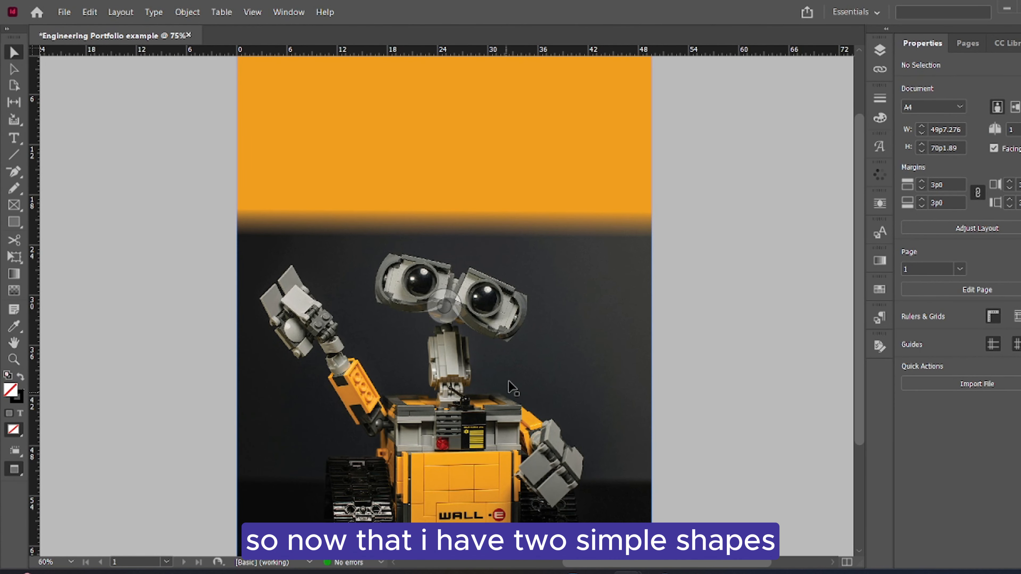
scroll(458, 342, up, 2)
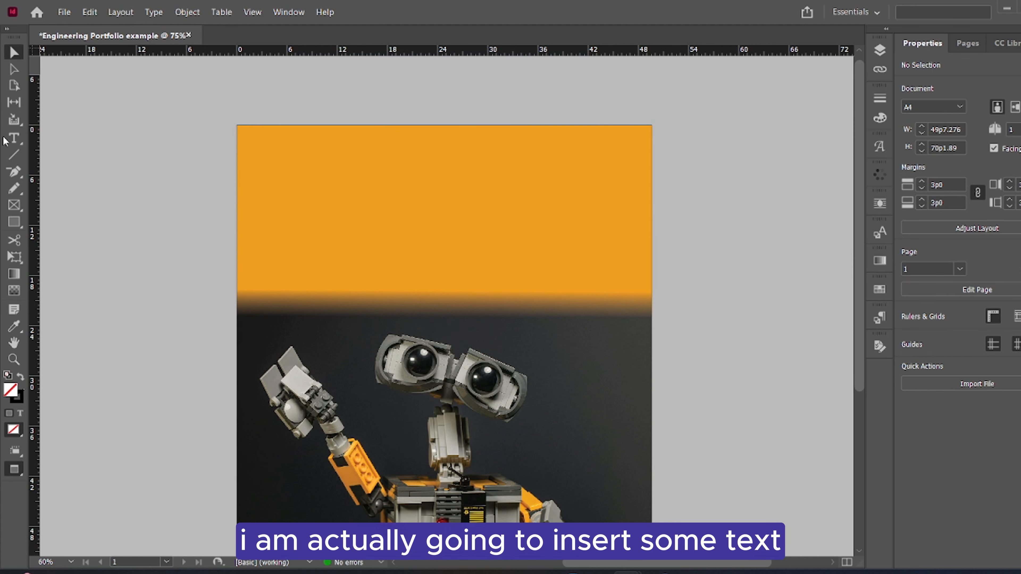
click(13, 138)
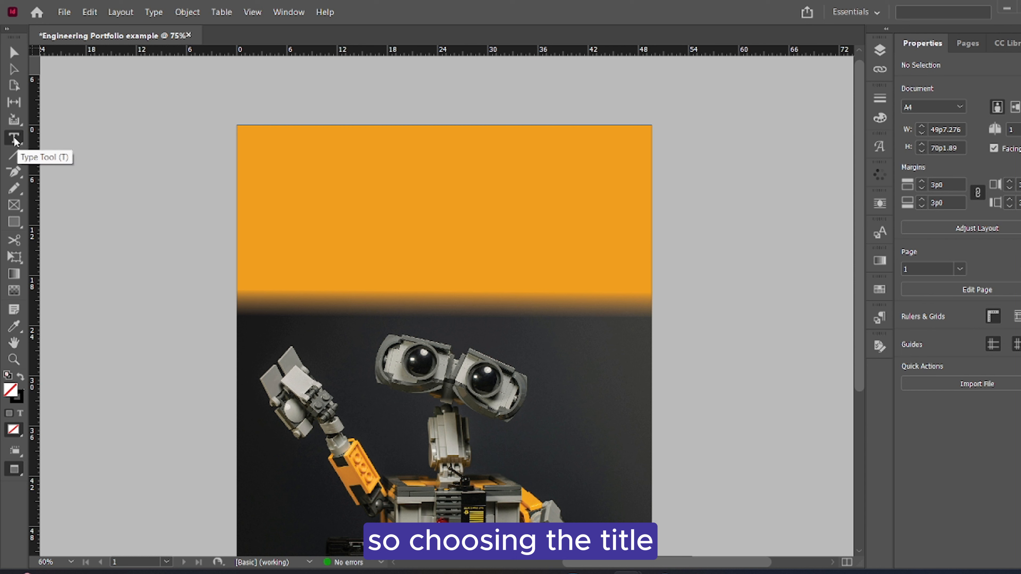
drag(275, 150, 621, 227)
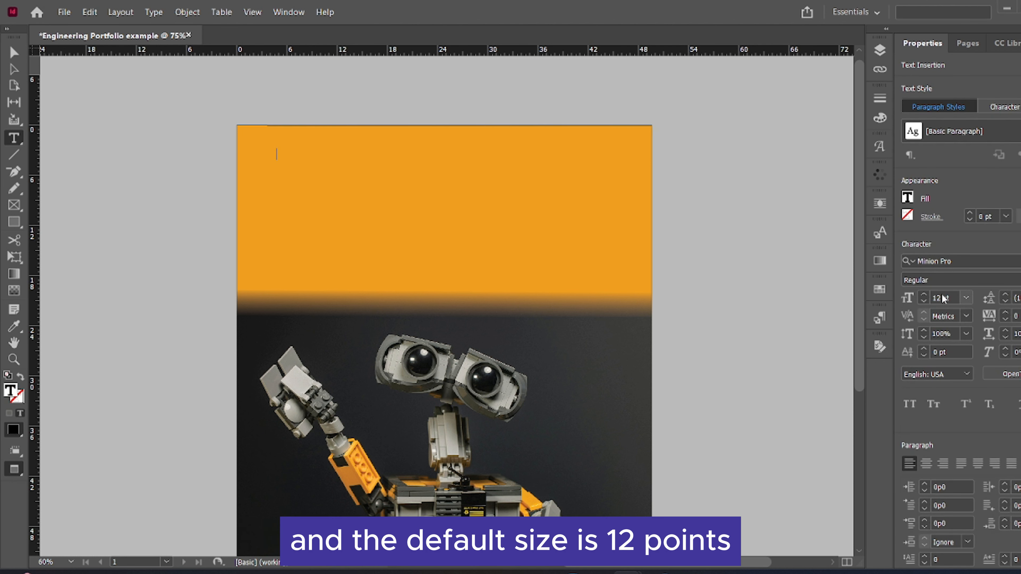
click(966, 298)
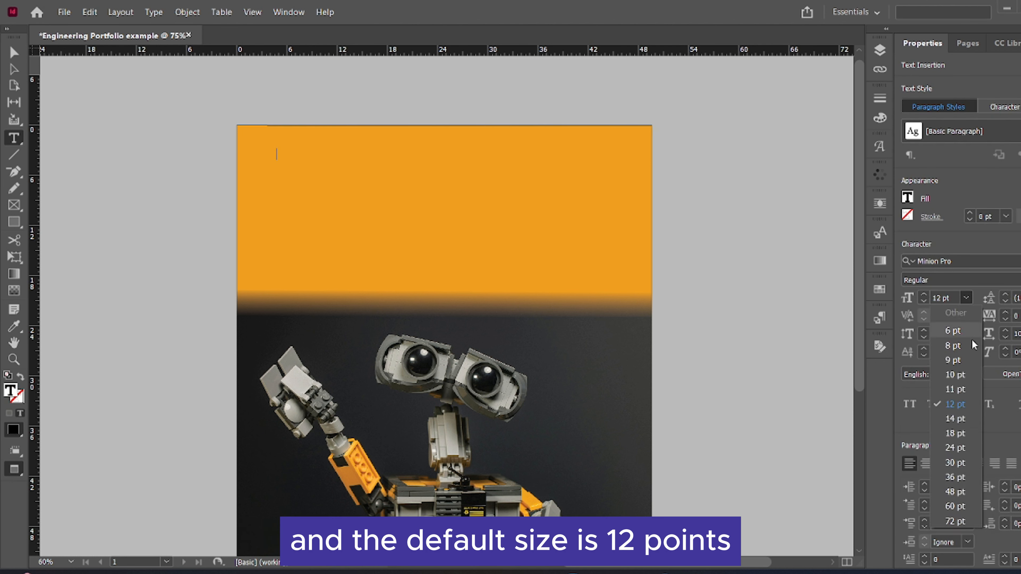
click(963, 521)
Set the title text's font to Futura Std and its fill colour to Paper
click(960, 261)
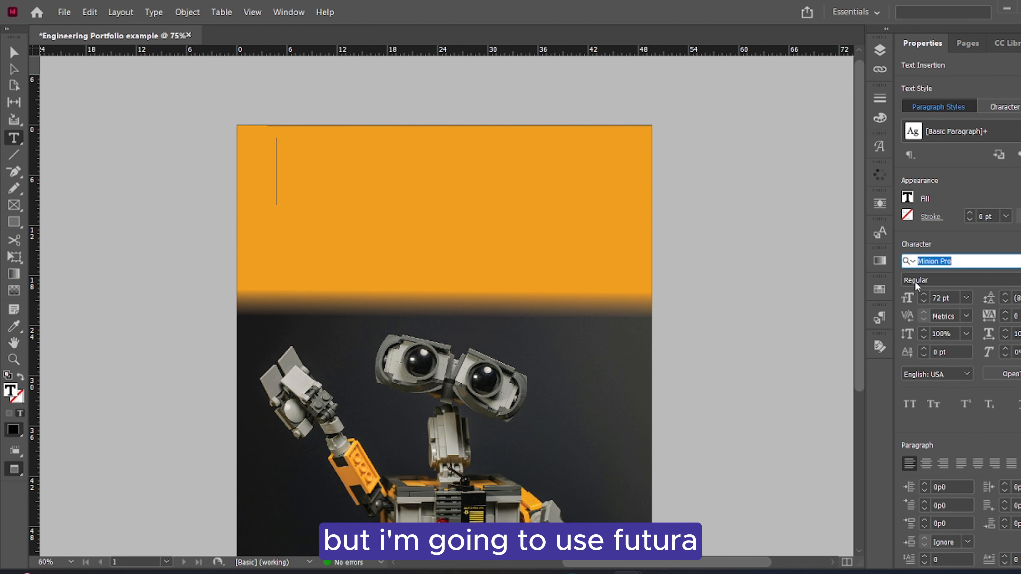
text(Futura Std)
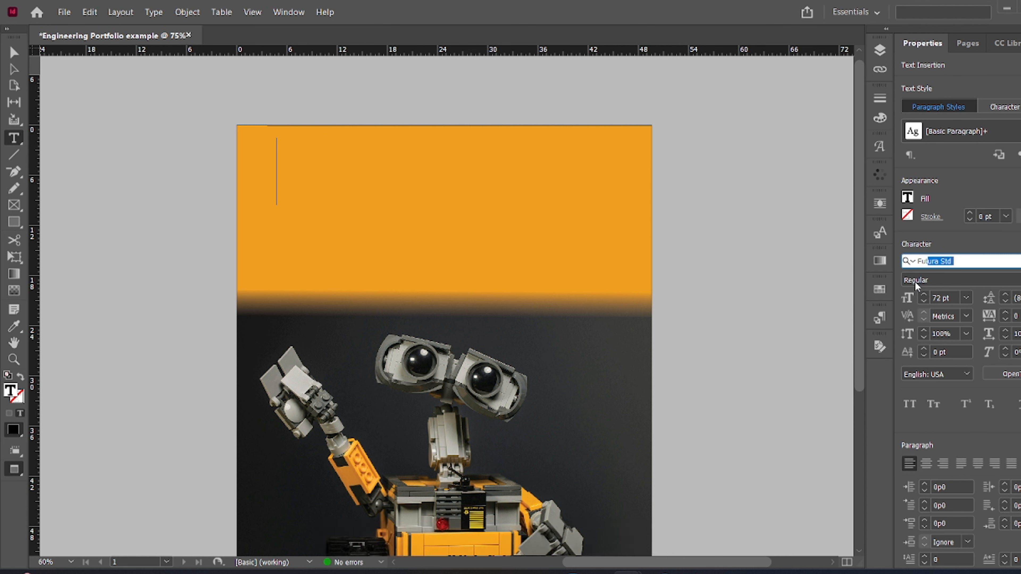
key(Return)
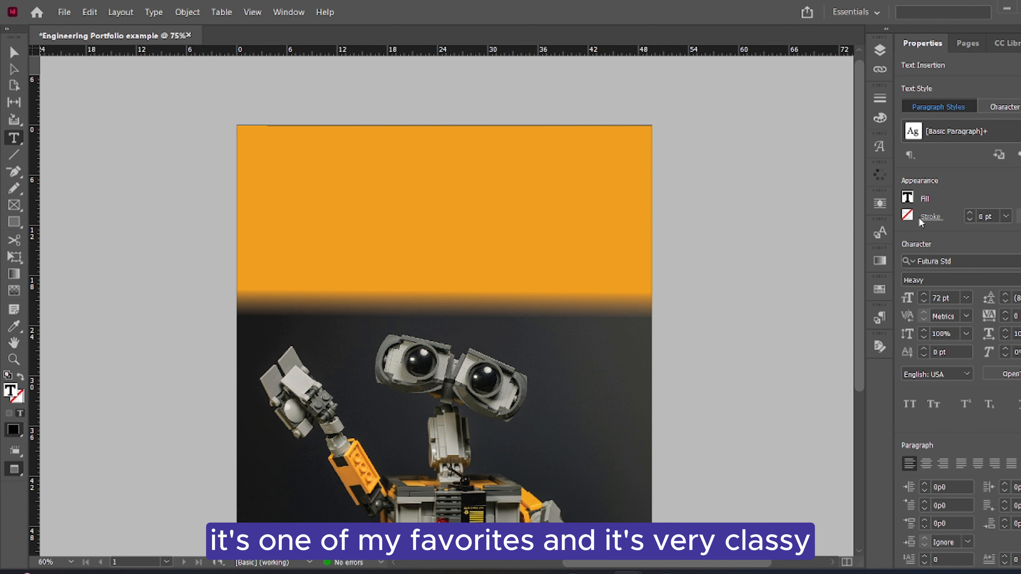
click(907, 197)
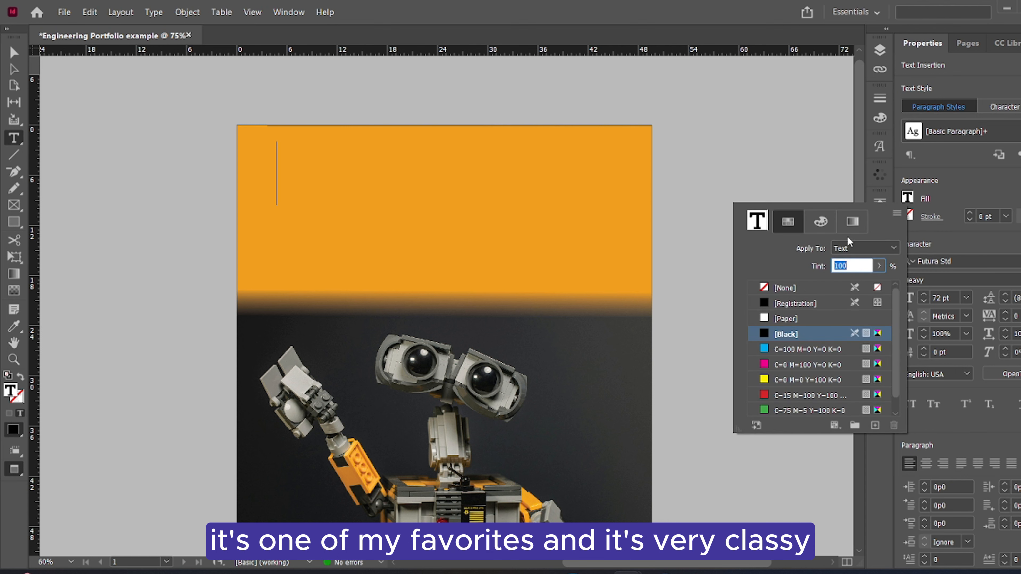
click(797, 320)
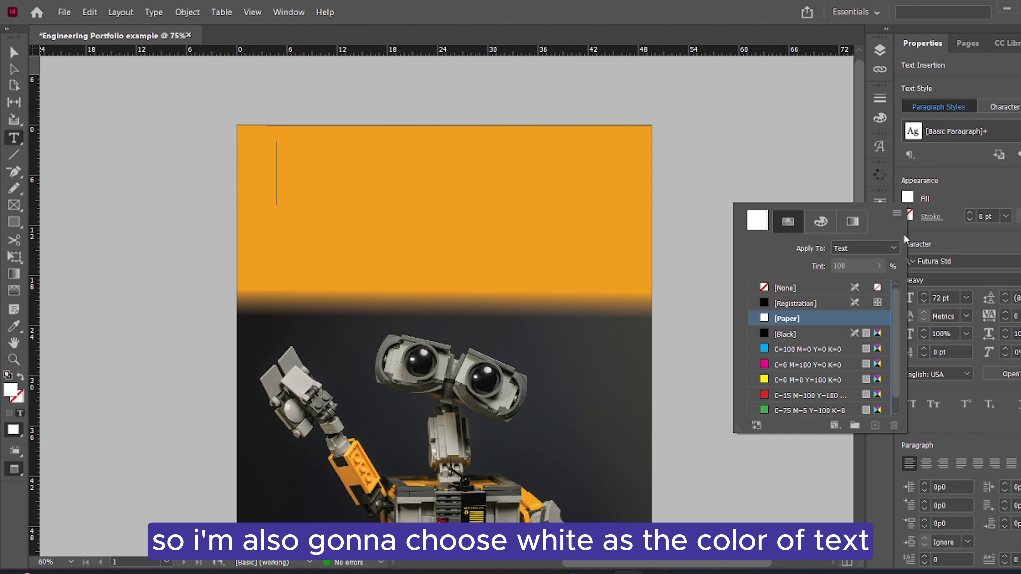
click(961, 178)
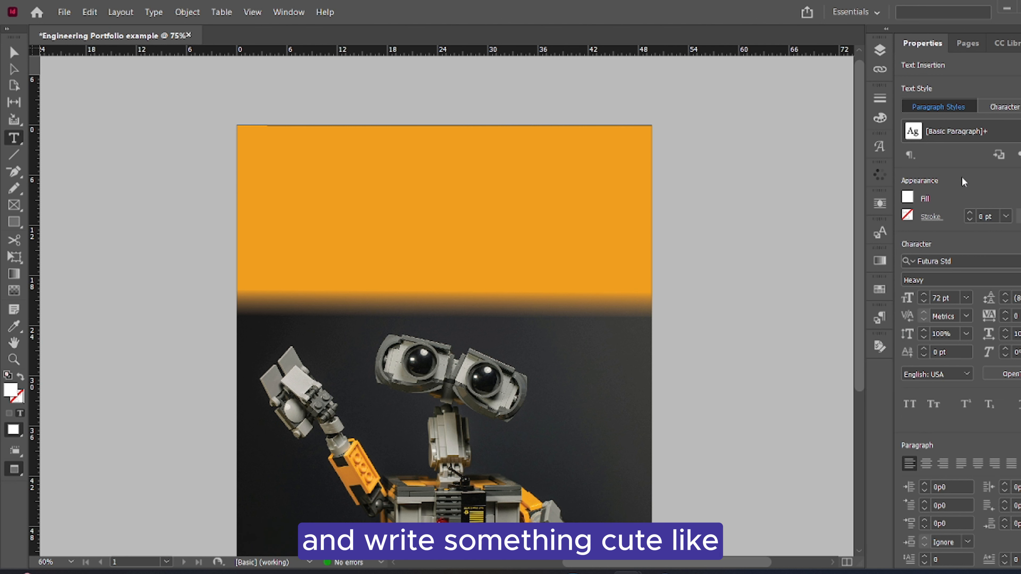
Enter the title "this is wall-e" in the text frame and format it as All Caps
text(this )
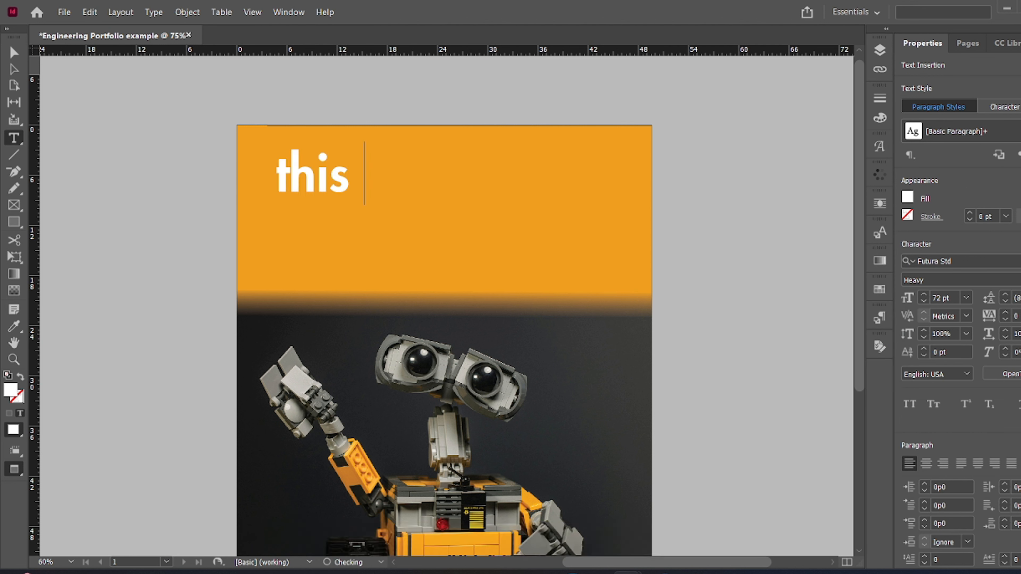
text(is wall-e)
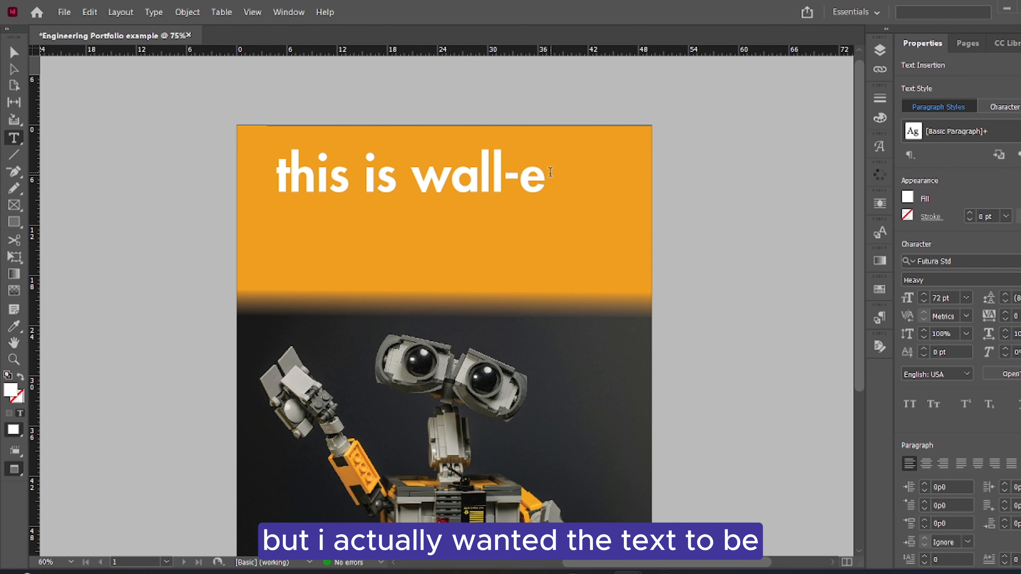
drag(548, 177, 273, 186)
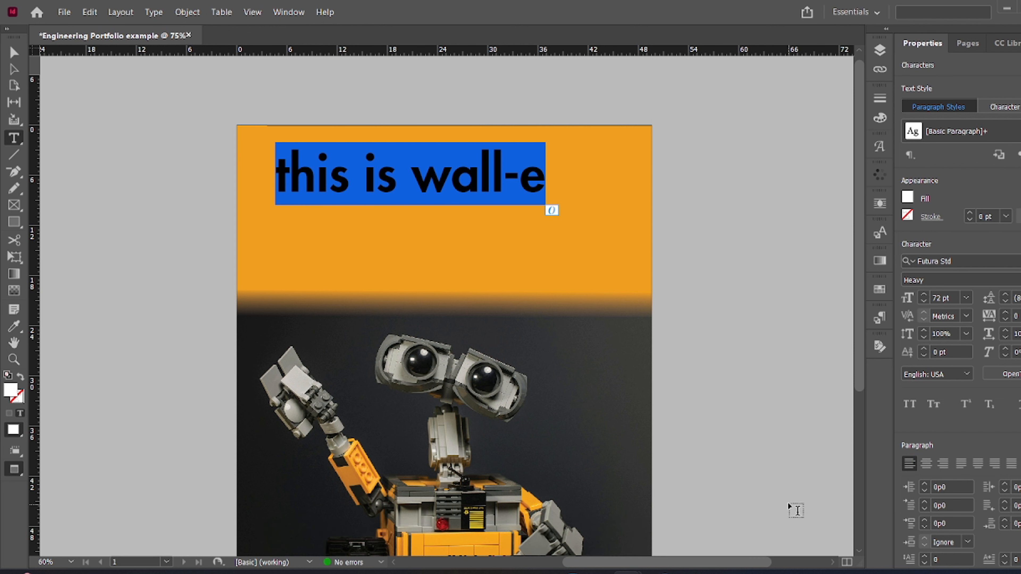
click(904, 403)
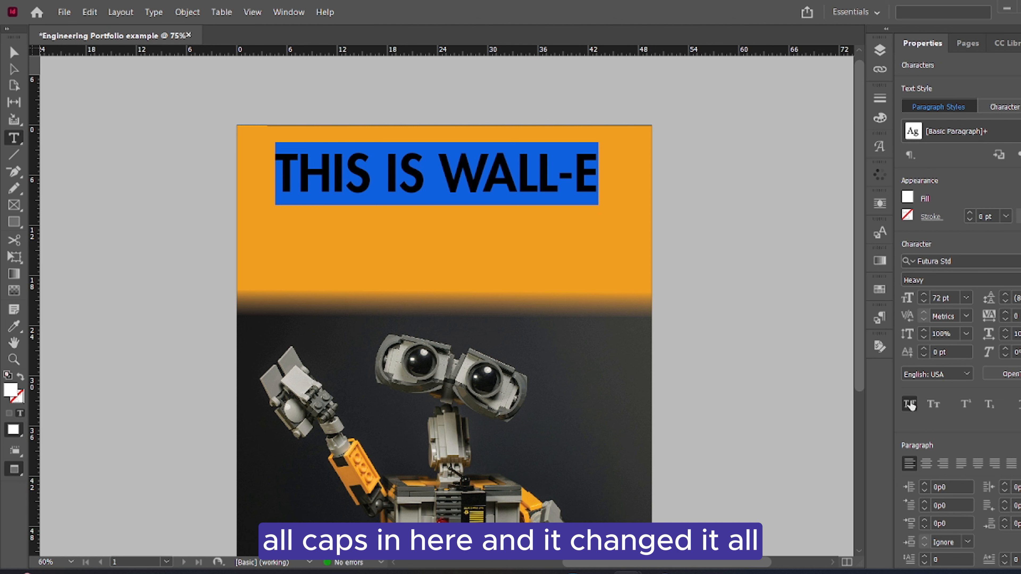
Fit the title frame tightly to its text and move it slightly down and to the right
click(14, 52)
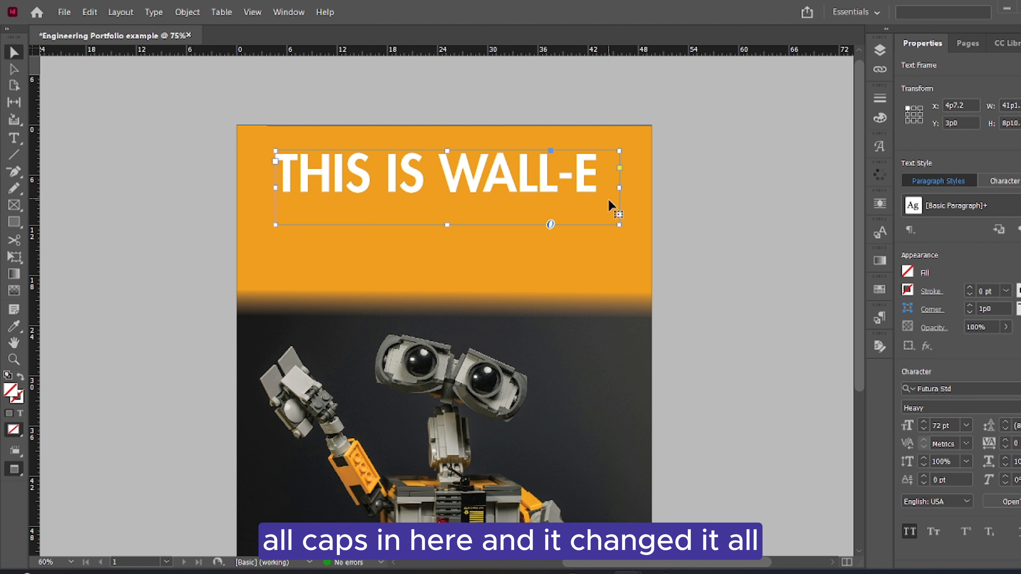
double_click(619, 225)
drag(578, 175, 583, 181)
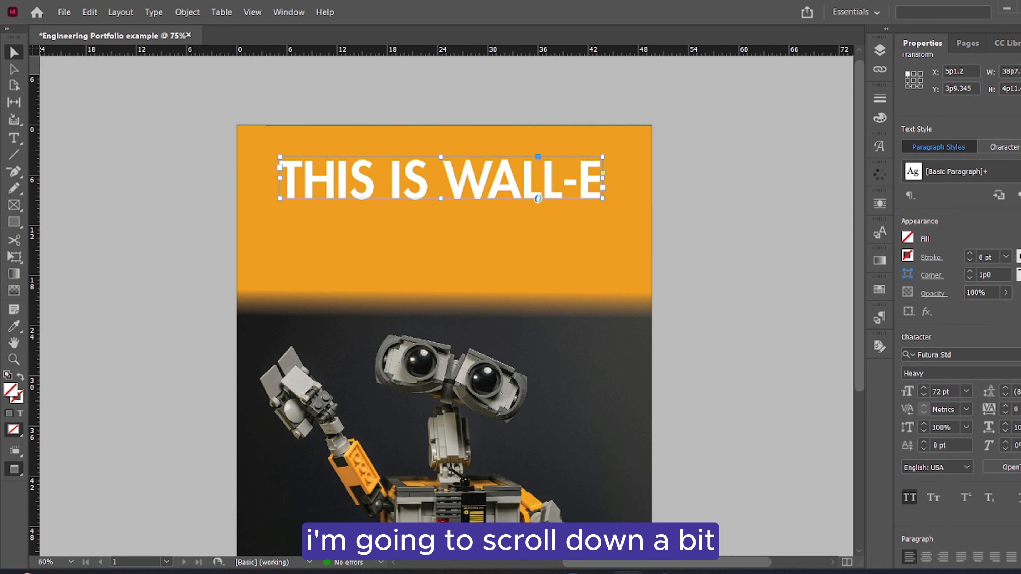
Align the title frame to the page by its horizontal centre, then deselect it
scroll(960, 309, down, 10)
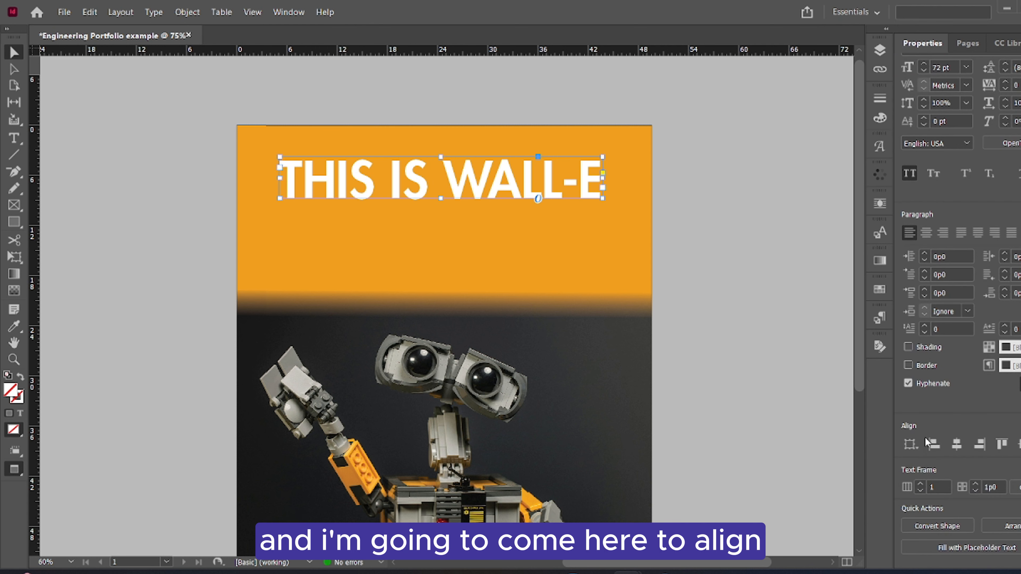
click(918, 444)
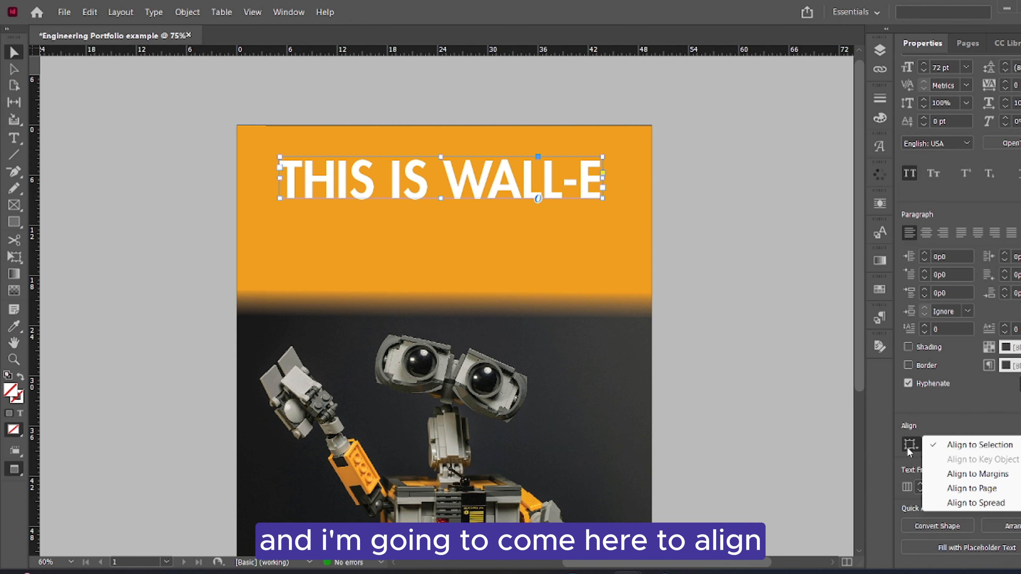
click(958, 489)
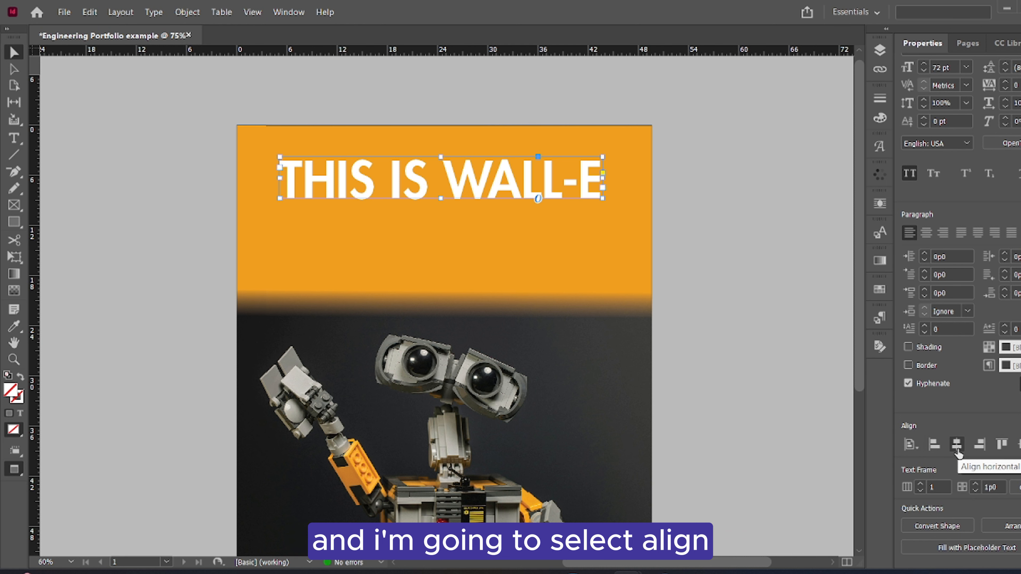
click(957, 449)
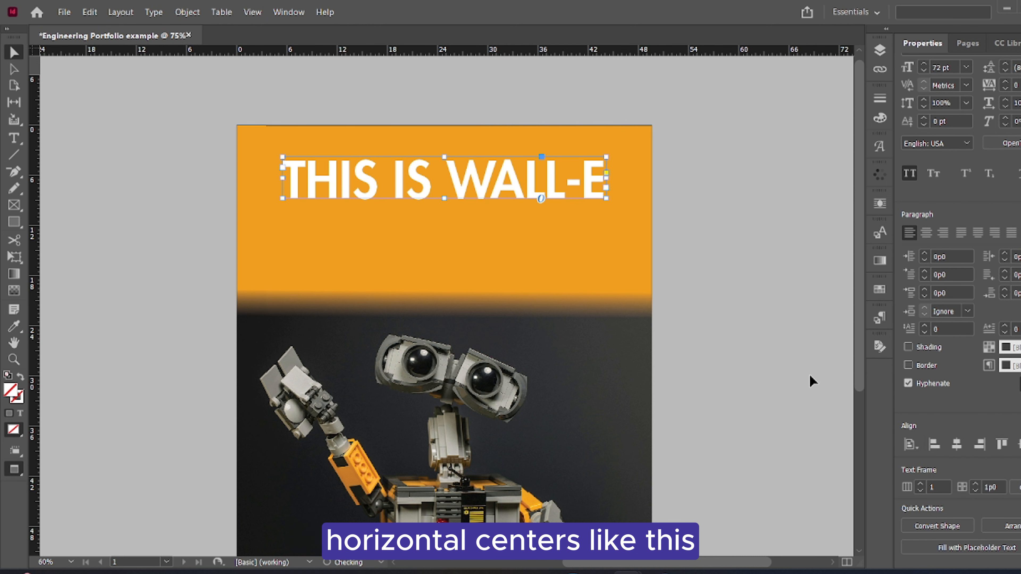
click(745, 283)
key(t)
scroll(342, 342, down, 5)
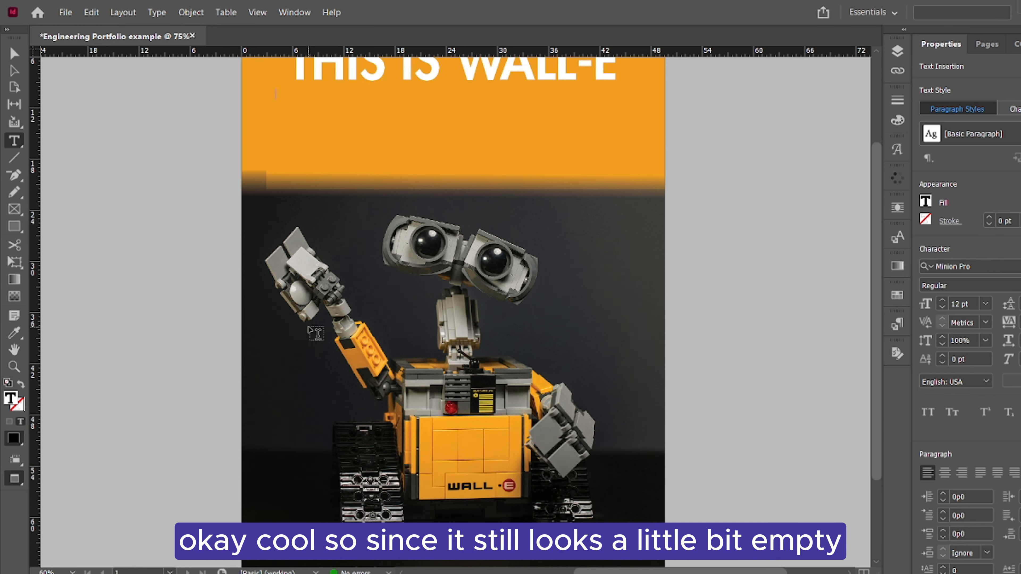
scroll(317, 336, up, 5)
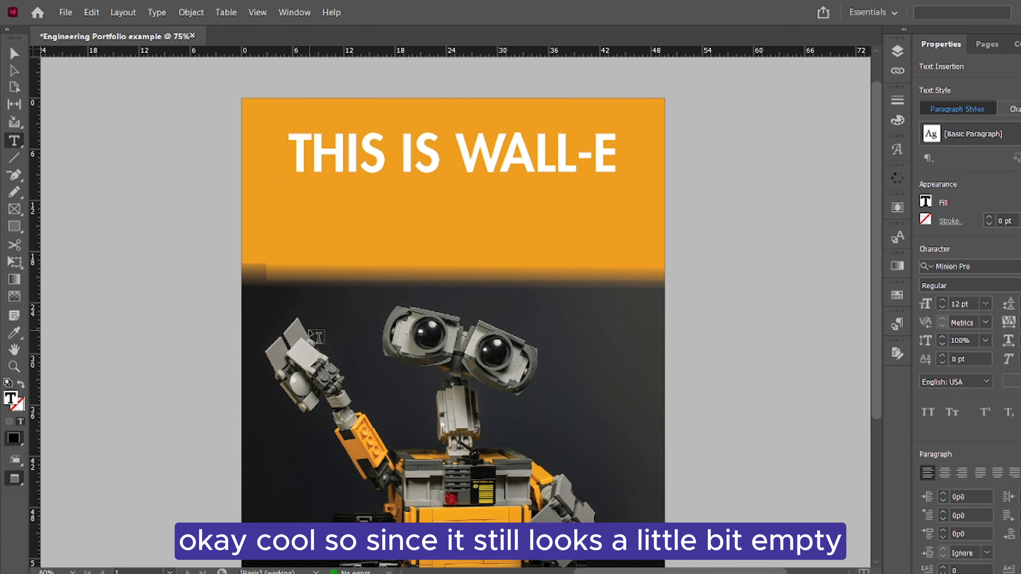
click(14, 52)
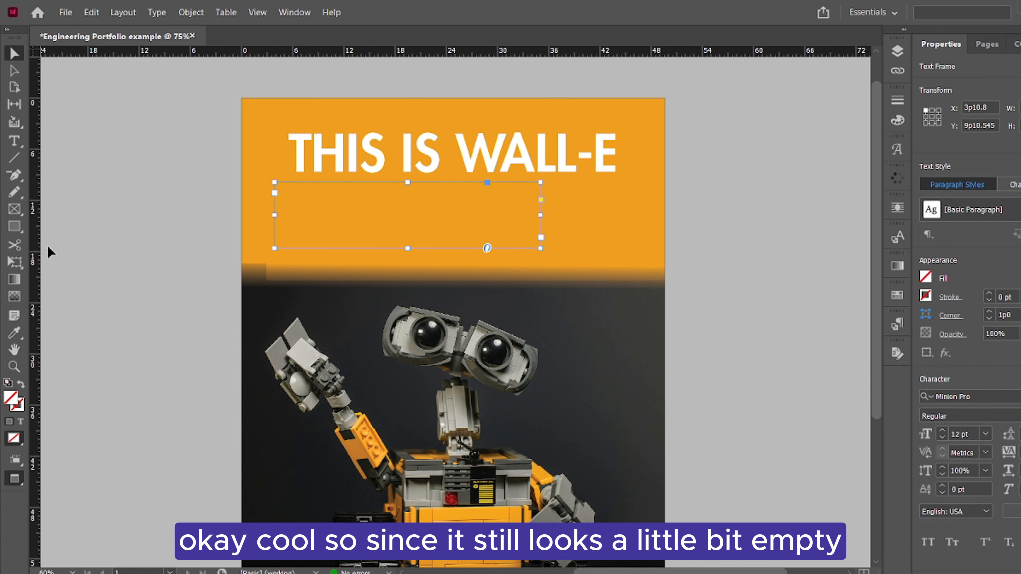
click(176, 273)
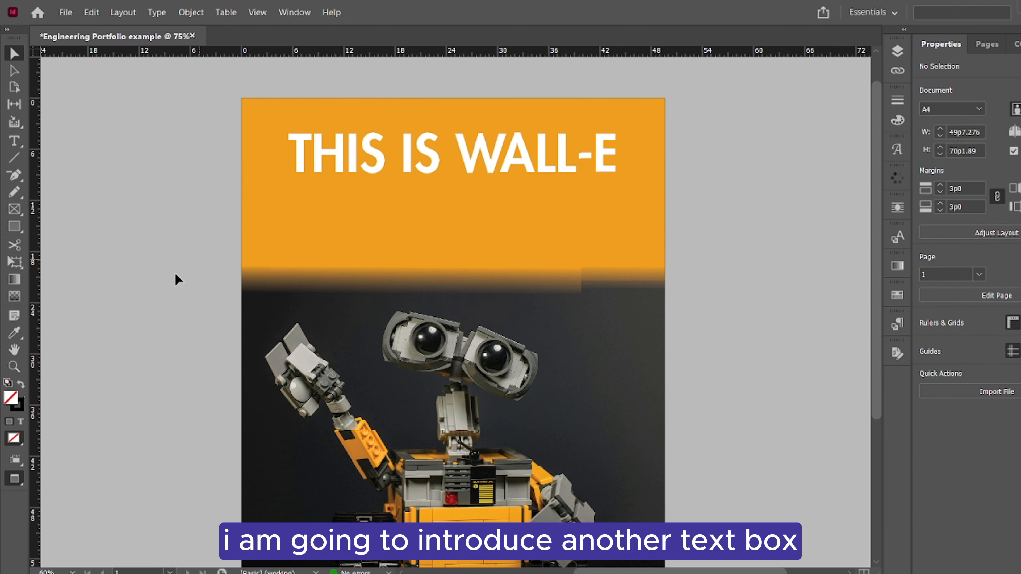
click(583, 258)
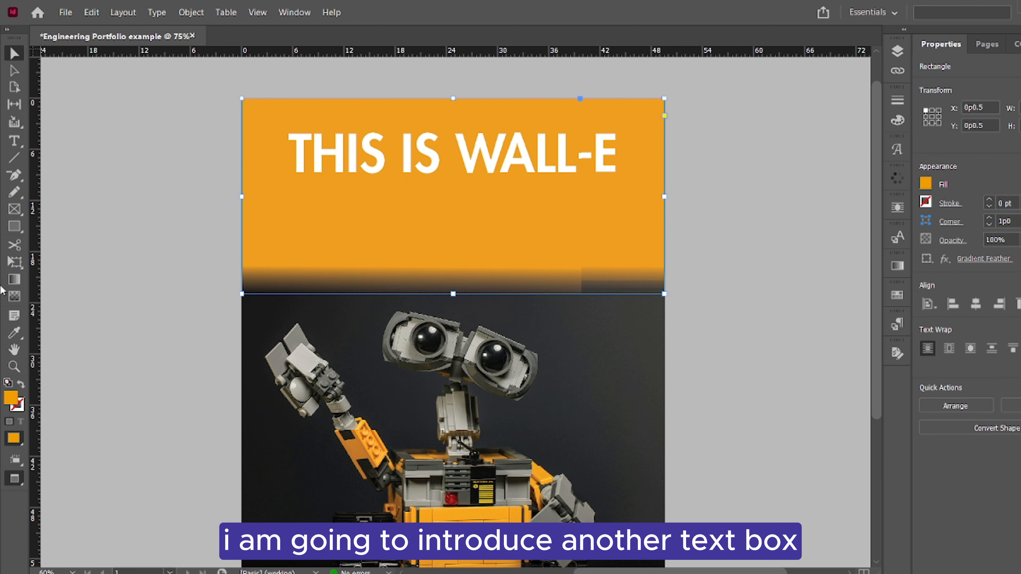
Draw a wide text frame below the title for a description and set its text fill to Paper
click(14, 141)
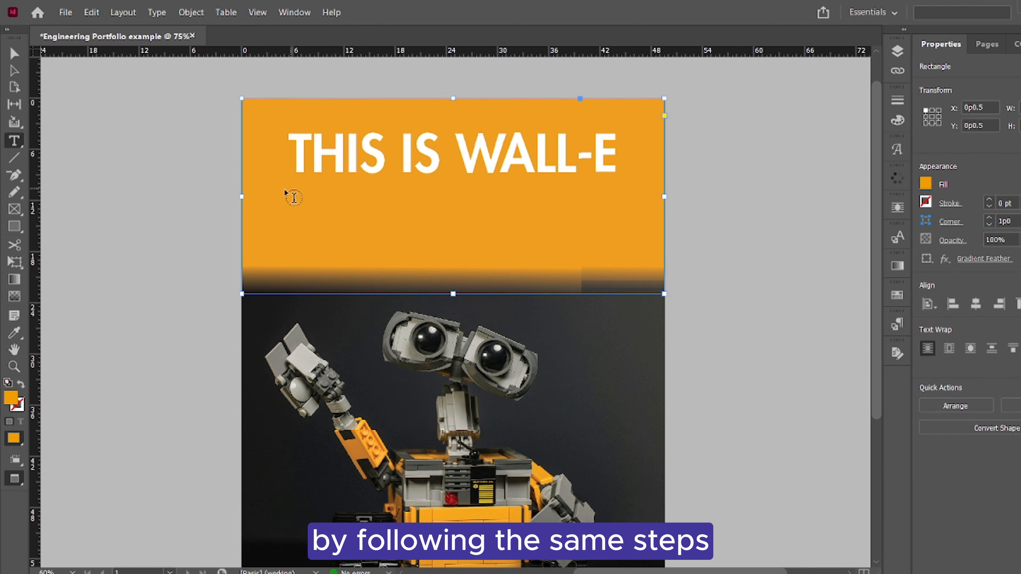
drag(286, 195, 640, 266)
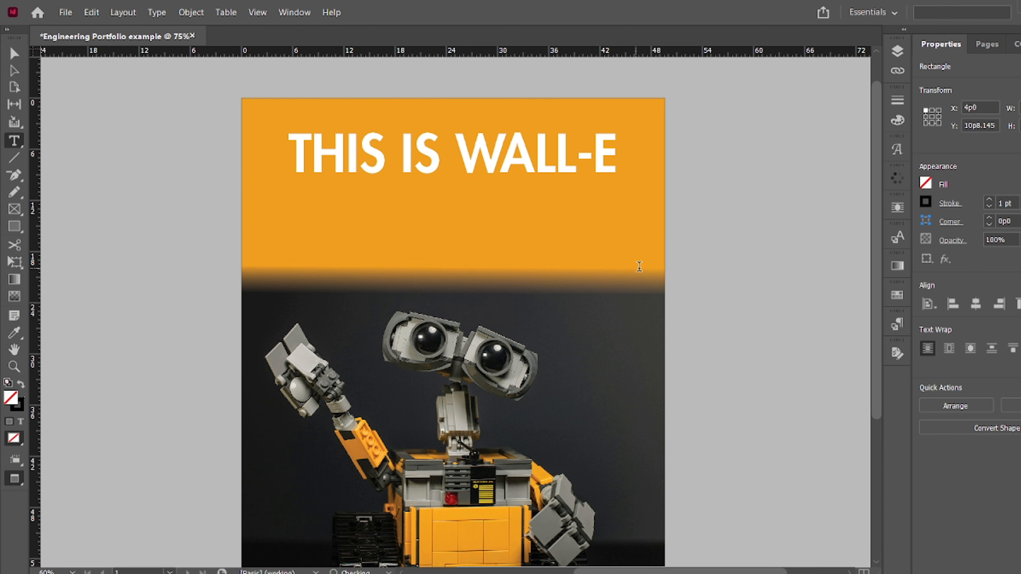
click(924, 202)
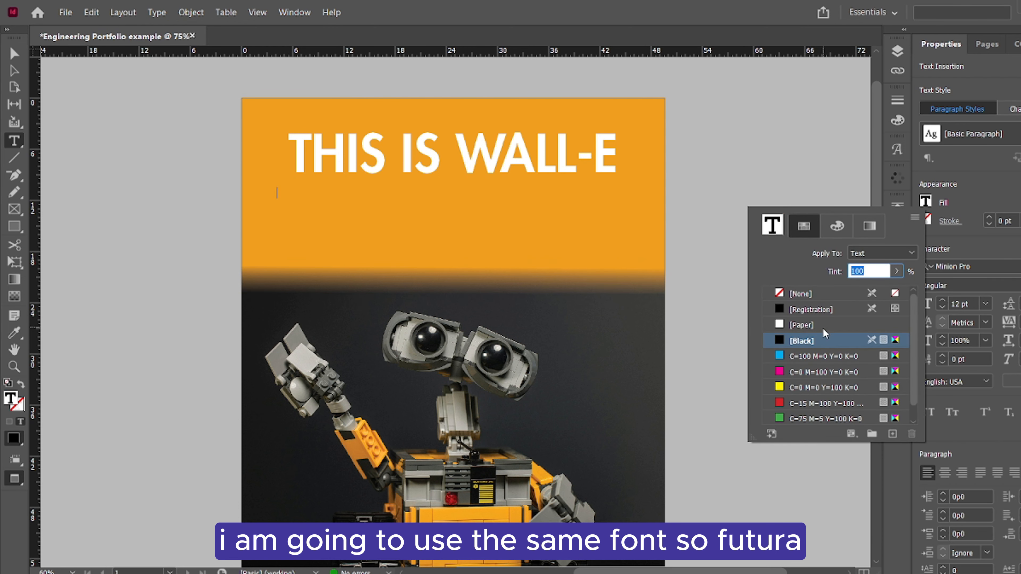
click(808, 326)
Set the description text's font to Futura Std and its size to 16 pt
click(956, 265)
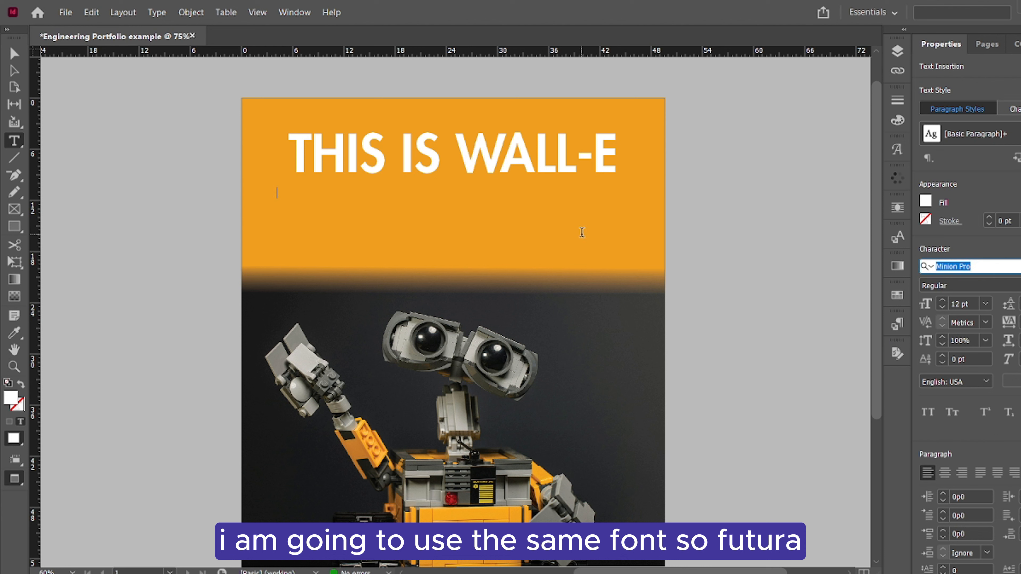
text(Futura Std)
key(Return)
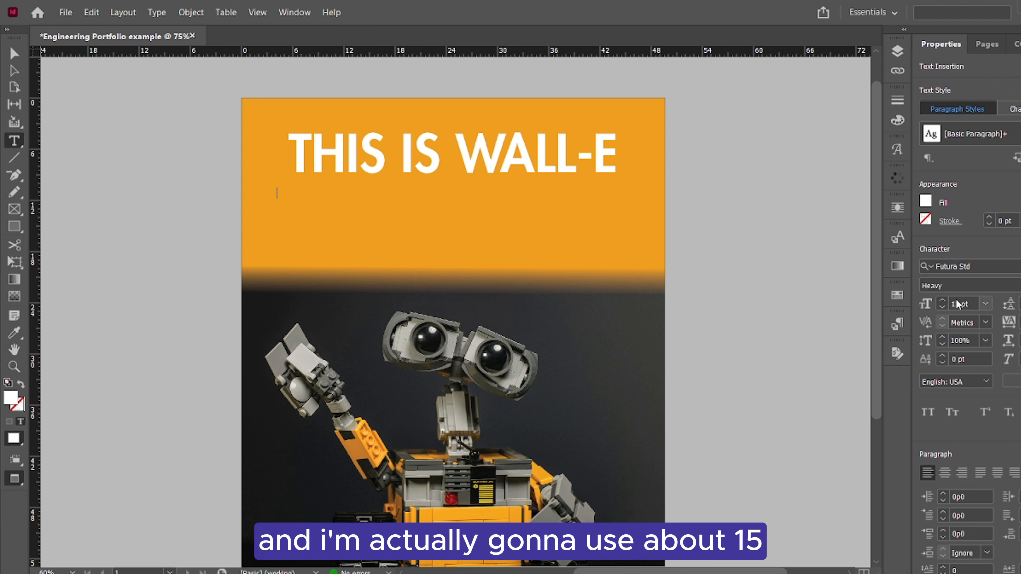
click(944, 300)
click(944, 300)
click(944, 299)
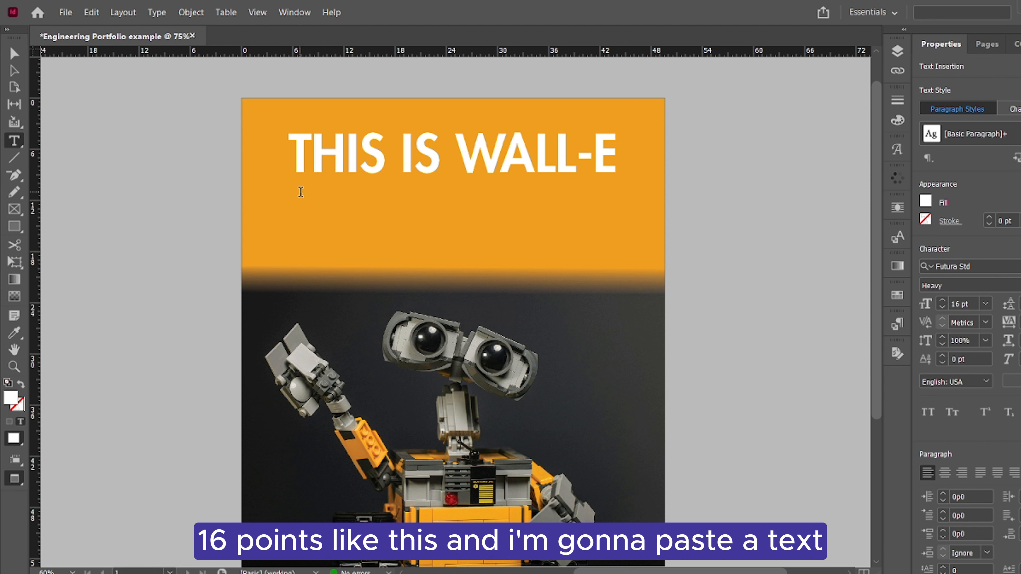
Paste the copied paragraph about WALL-E into the frame below the title, centre-align it and deselect the frame
click(301, 200)
key(ctrl+v)
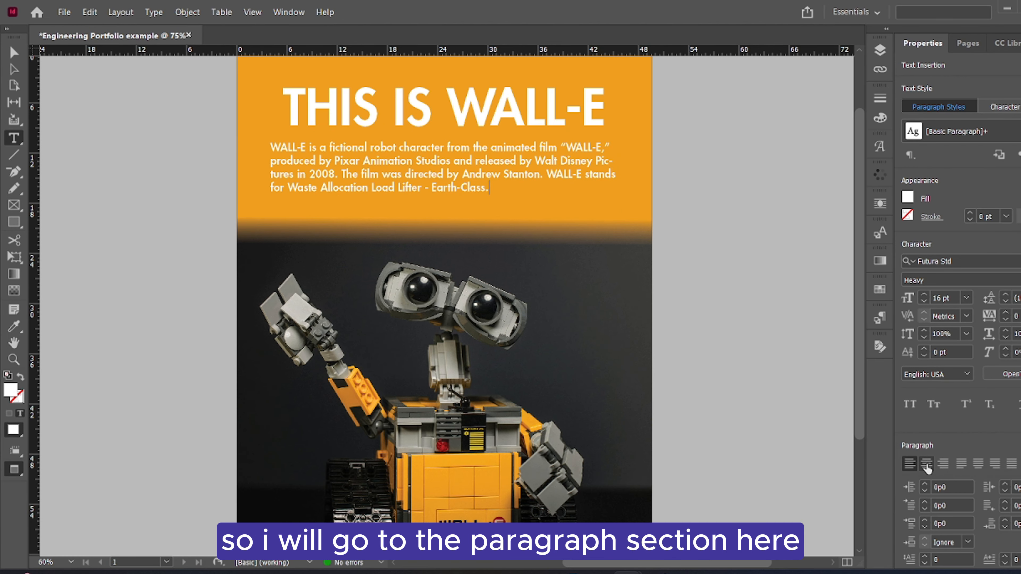
scroll(928, 462, down, 5)
click(926, 253)
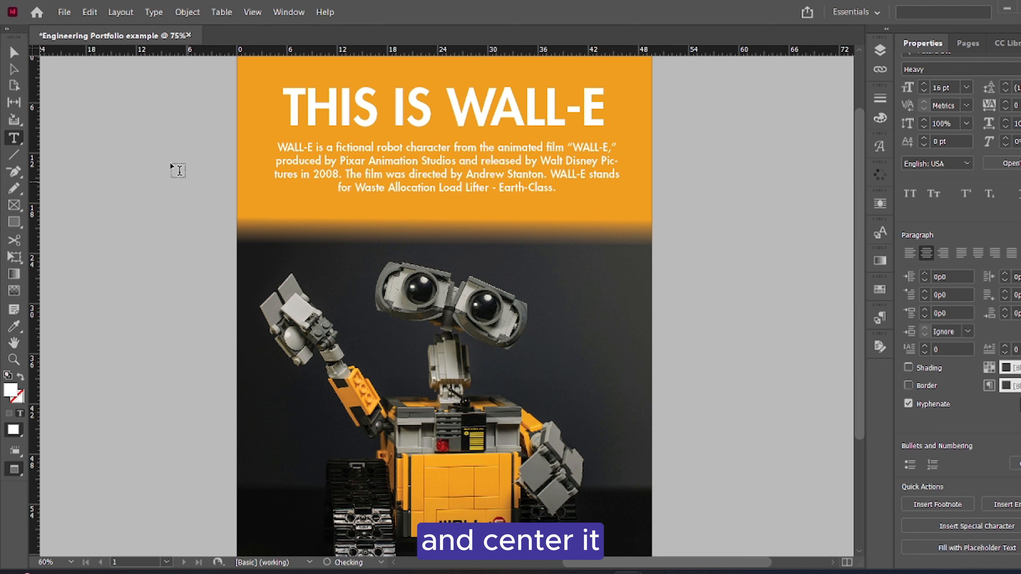
click(12, 52)
click(732, 137)
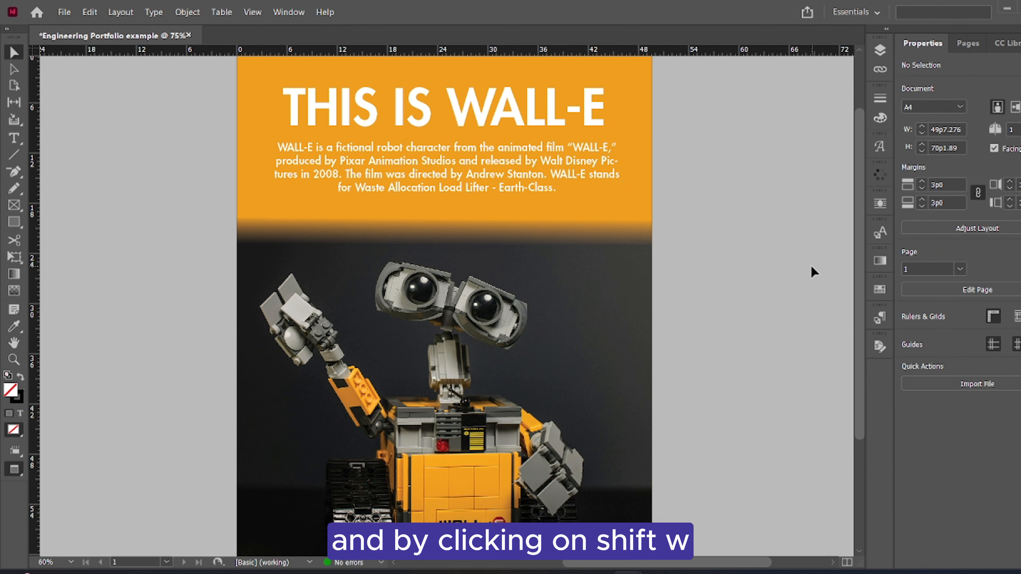
Preview the cover page in presentation mode, then return to the layout and view the whole page
key(shift+w)
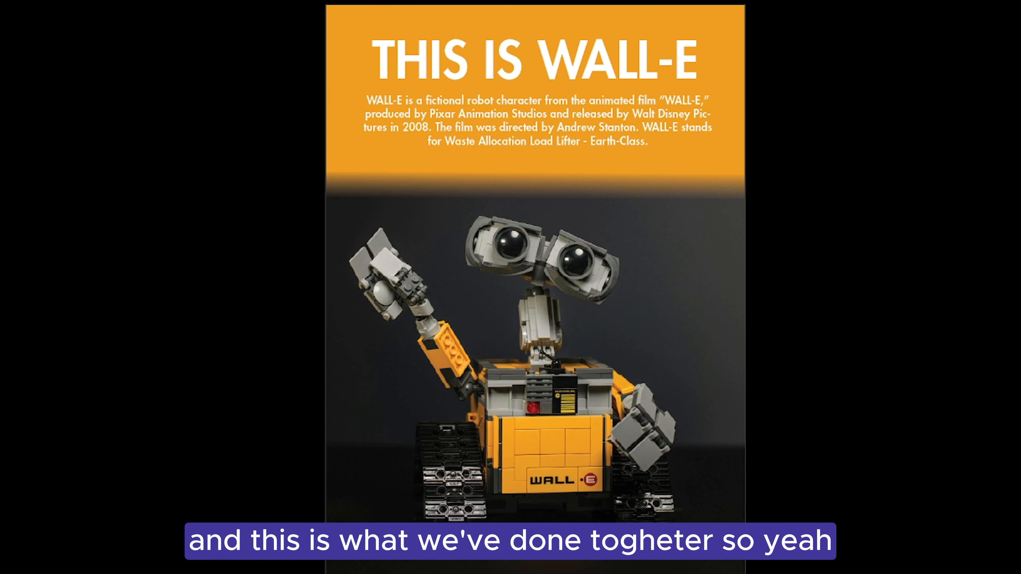
key(Escape)
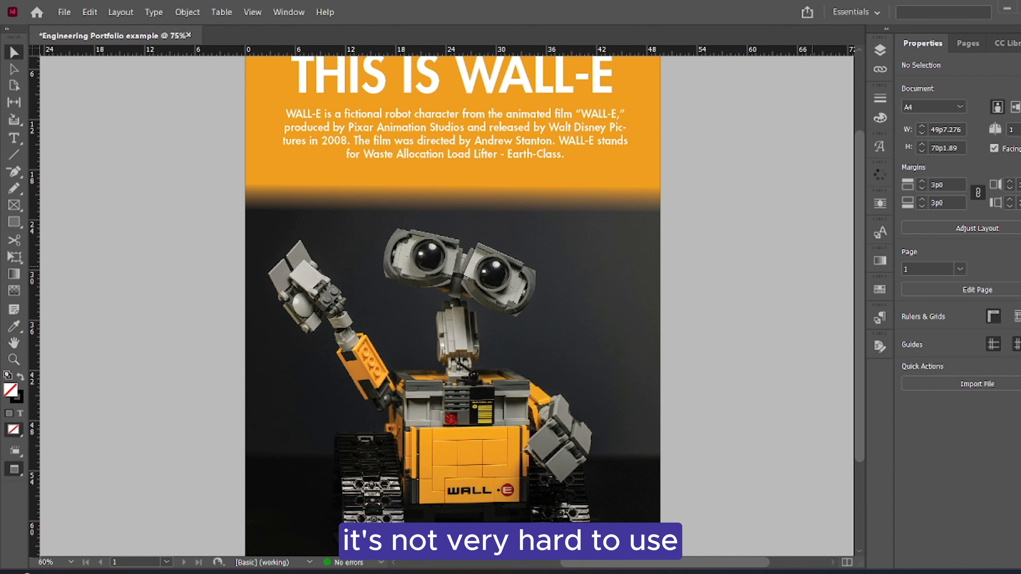
key(ctrl+minus)
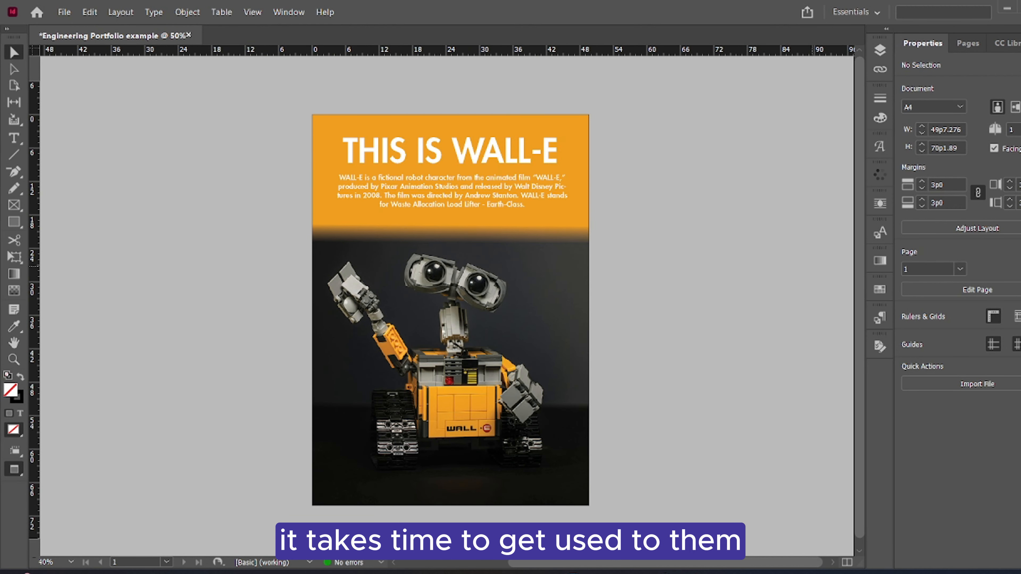